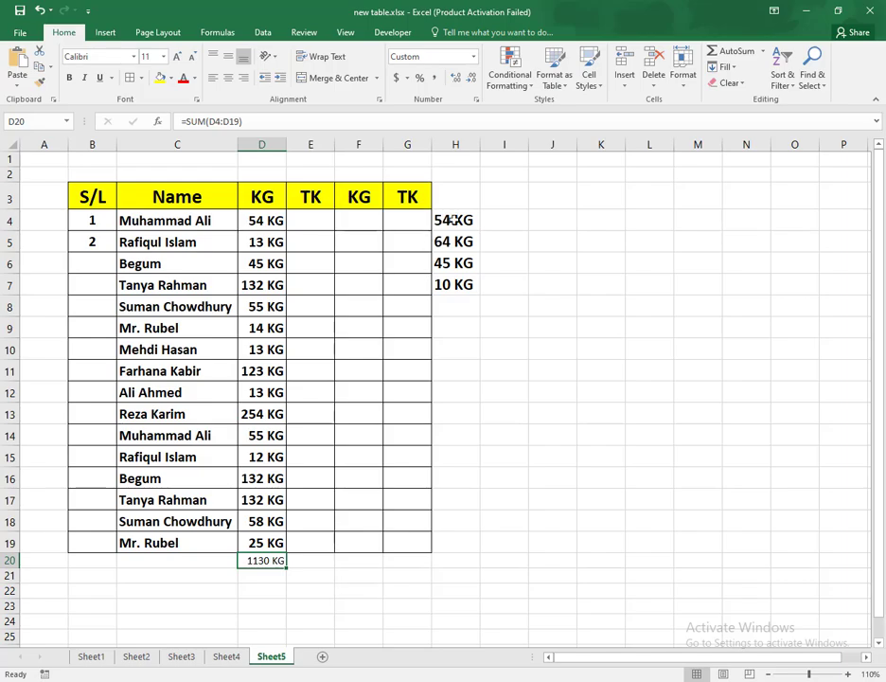
Step: Enter a SUM formula in H8 that totals the typed KG entries in H4:H7
drag(457, 220, 459, 288)
click(453, 307)
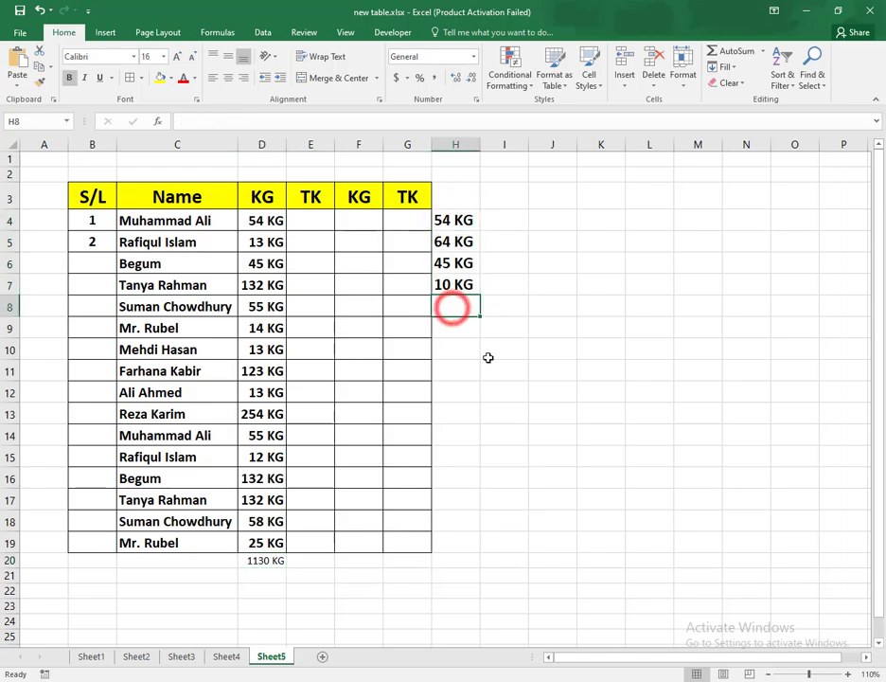
text(=sum)
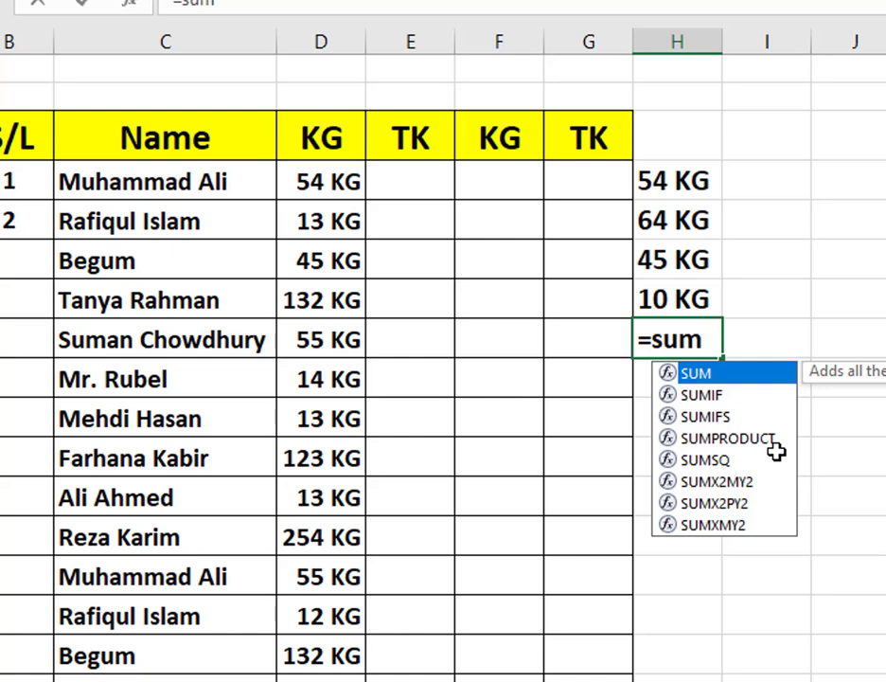
key(Tab)
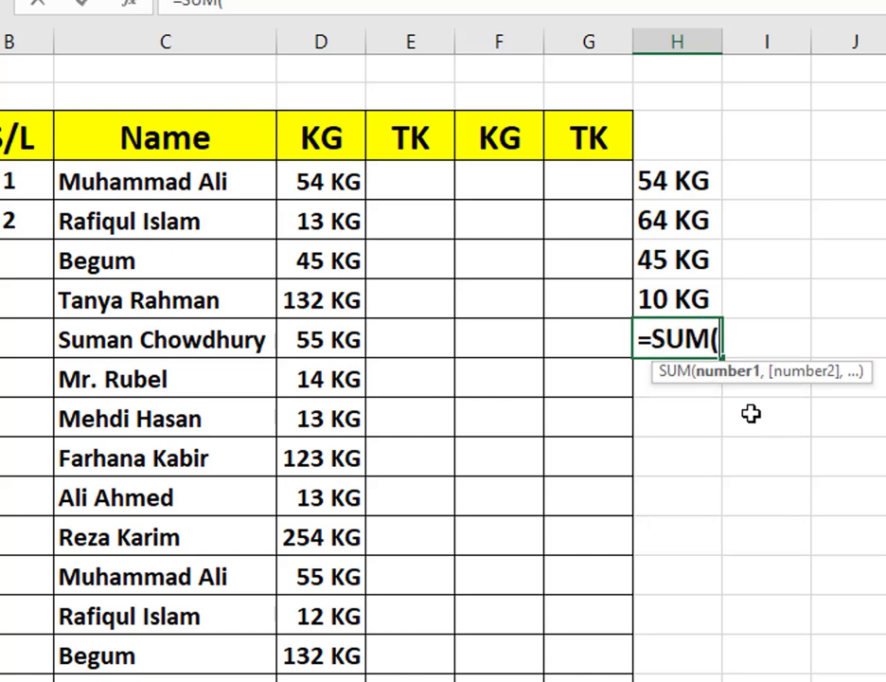
drag(695, 174, 690, 299)
text())
key(Return)
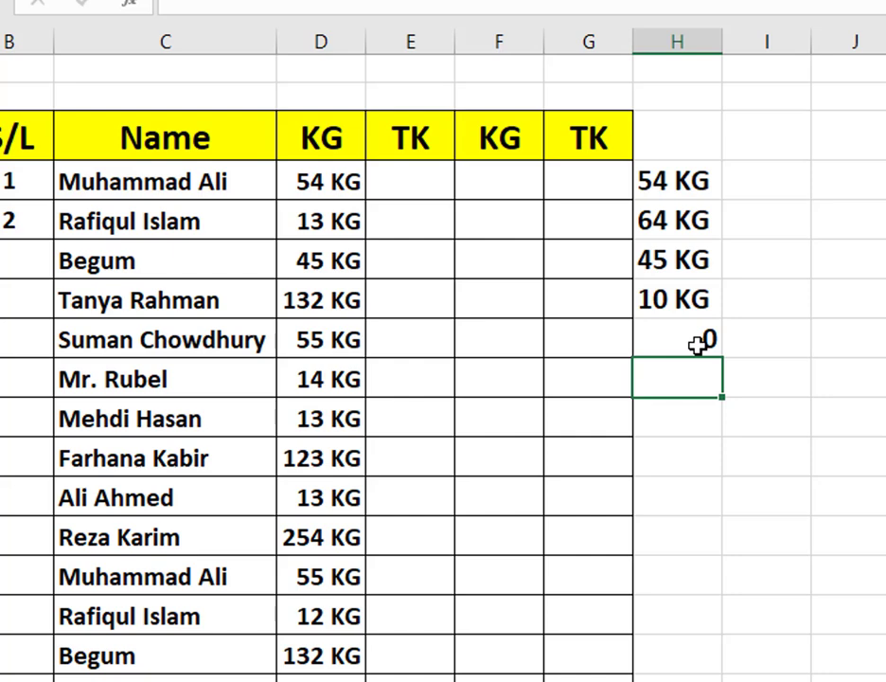
Step: Clear the KG entries and the SUM formula from H4:H8
click(667, 340)
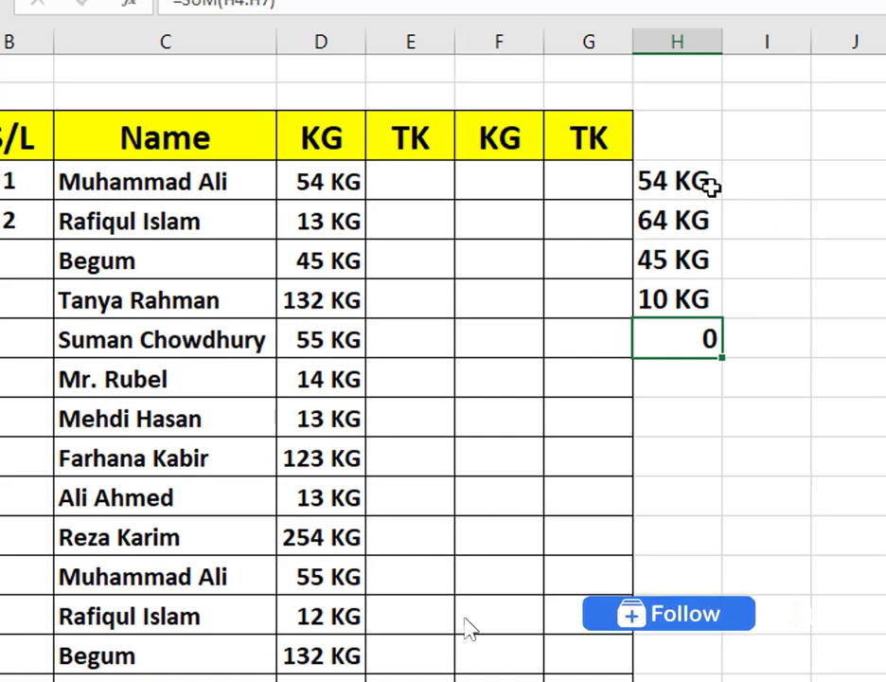
drag(702, 180, 702, 344)
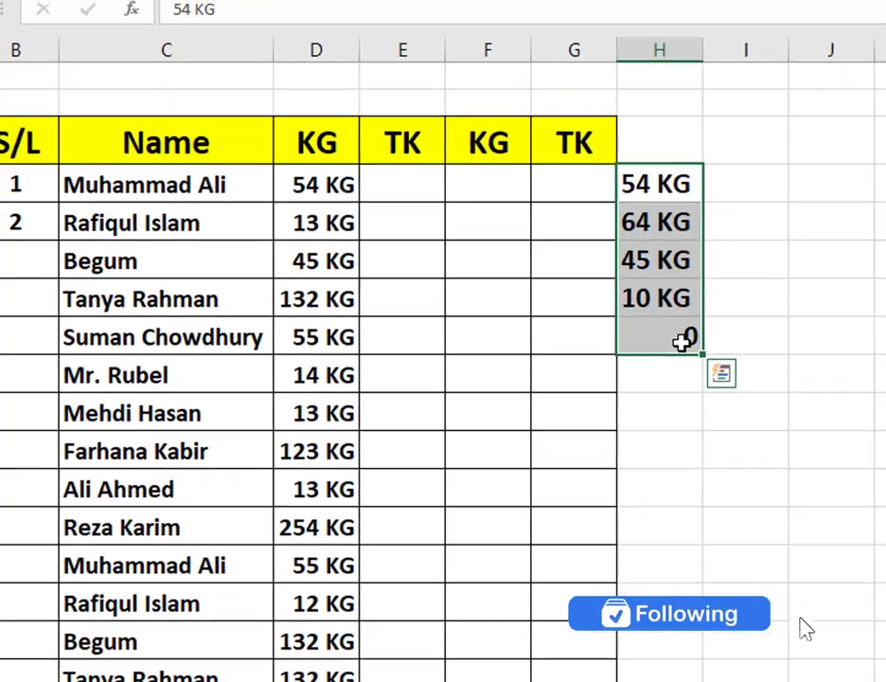
key(Delete)
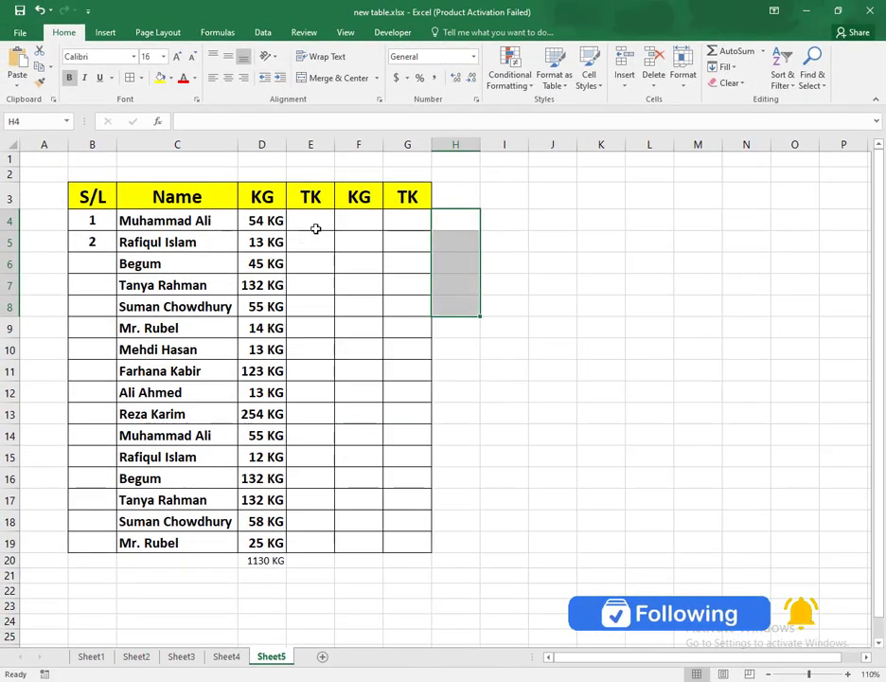
Step: Enter 45 in E4, the first row of the TK column
click(315, 228)
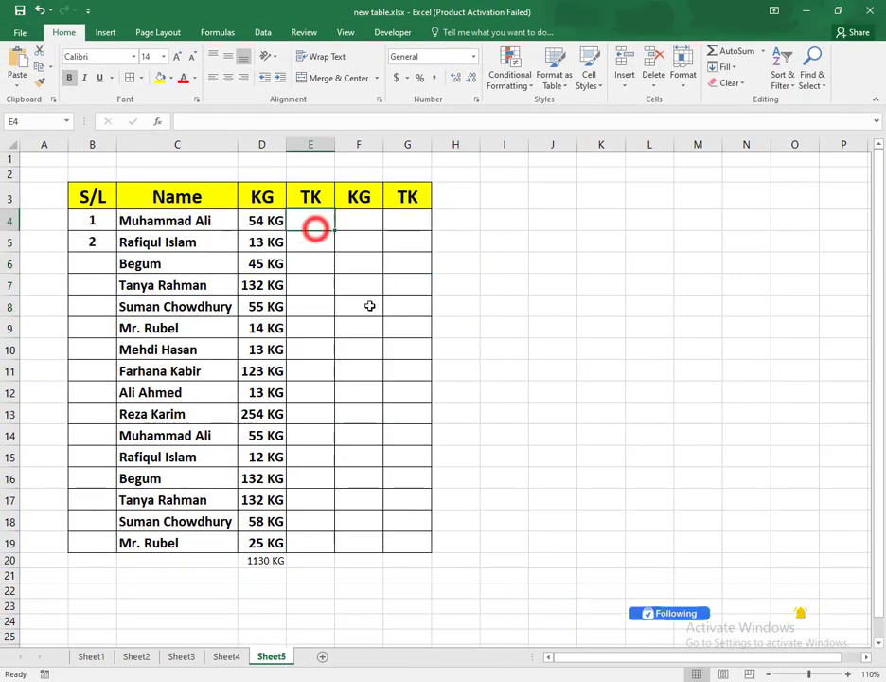
text(45)
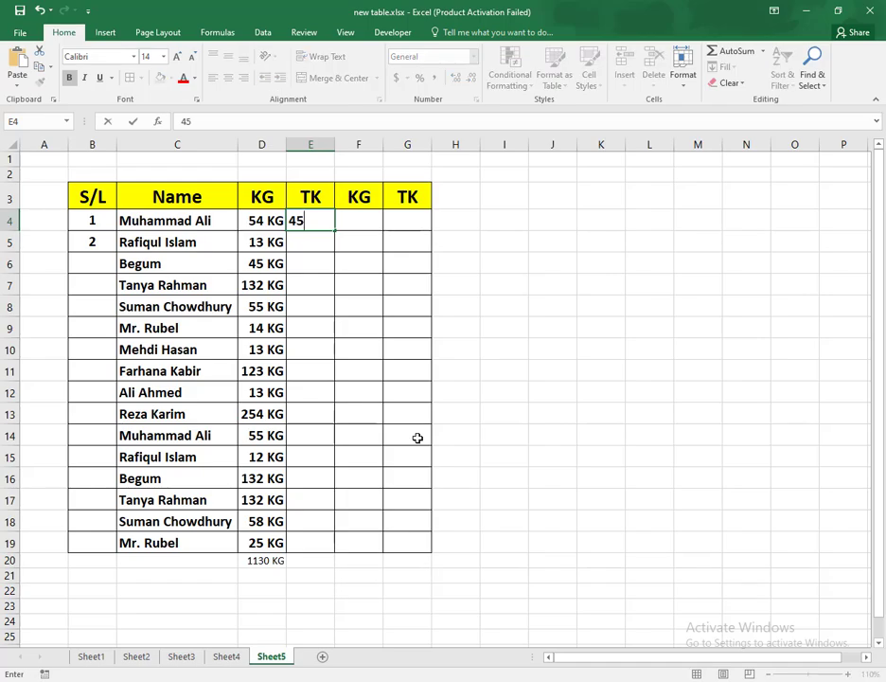
key(Return)
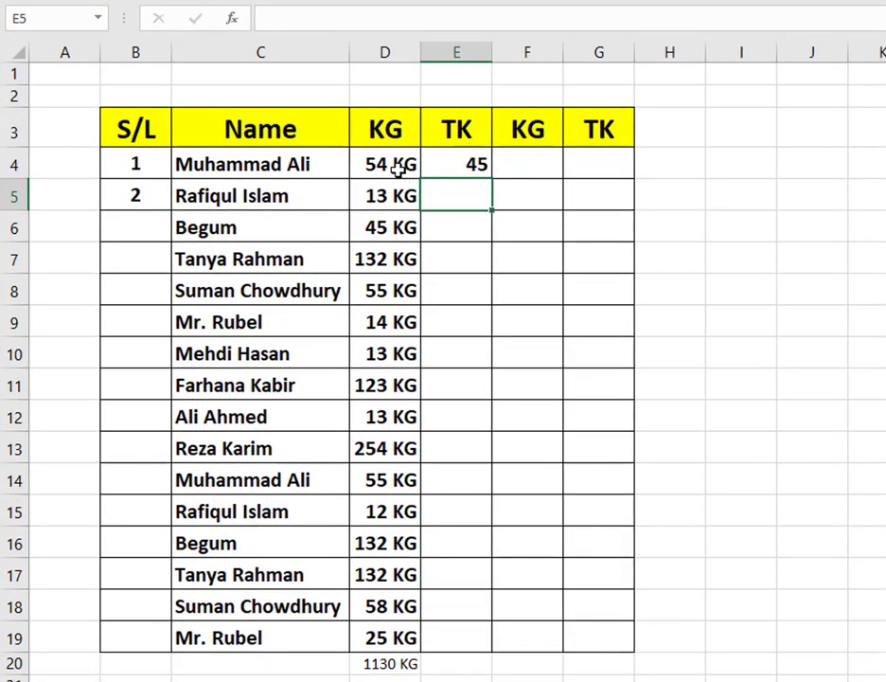
Step: Clear the KG values in D4:D19, and enter 54 in D7, 125 in D8, 25 in D9 and 584 in D5
drag(397, 166, 407, 637)
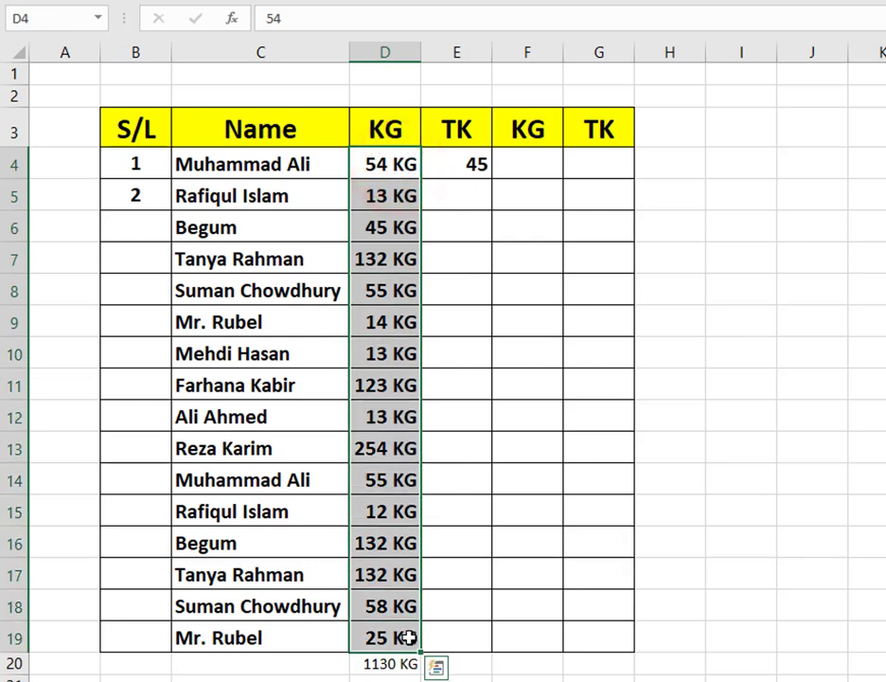
key(Delete)
click(390, 246)
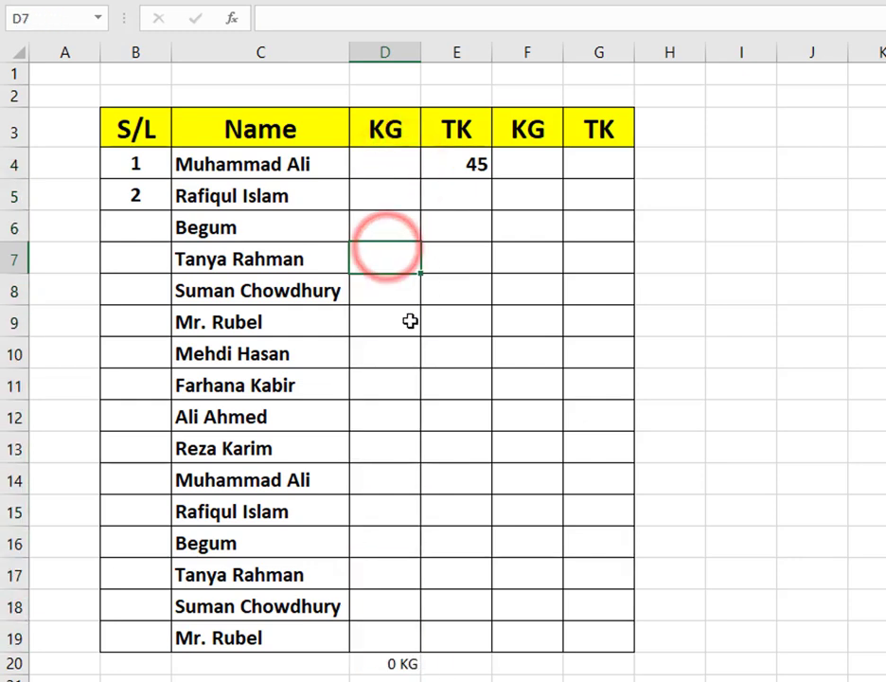
text(54)
key(Return)
text(125)
key(Return)
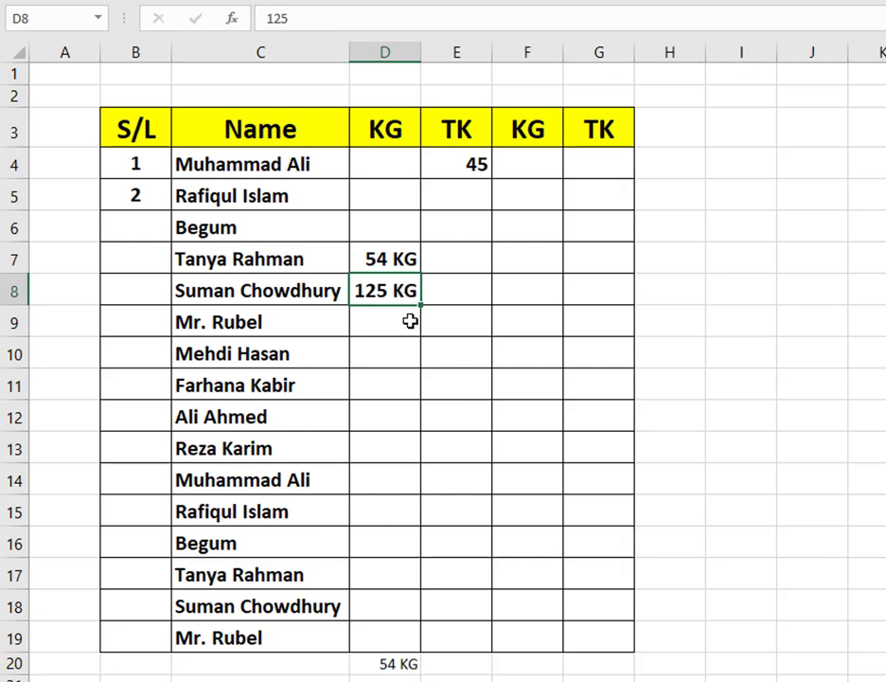
text(25)
key(Return)
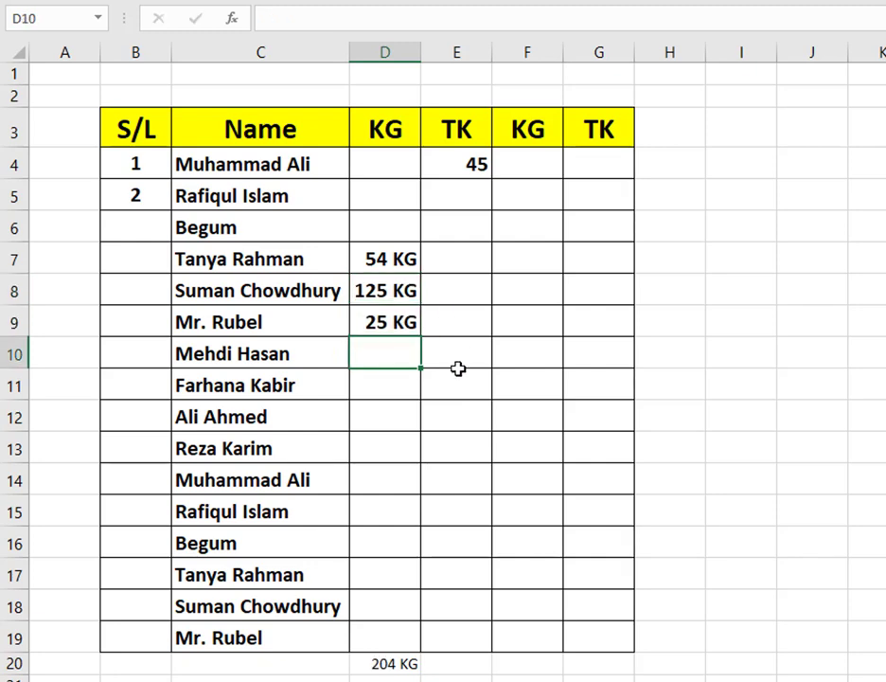
click(385, 181)
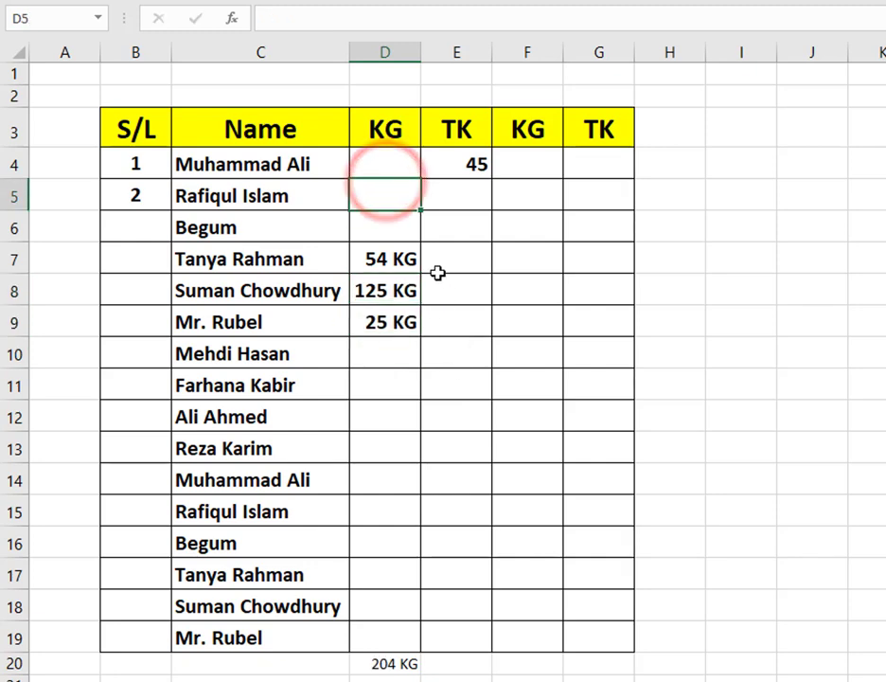
text(584)
key(Return)
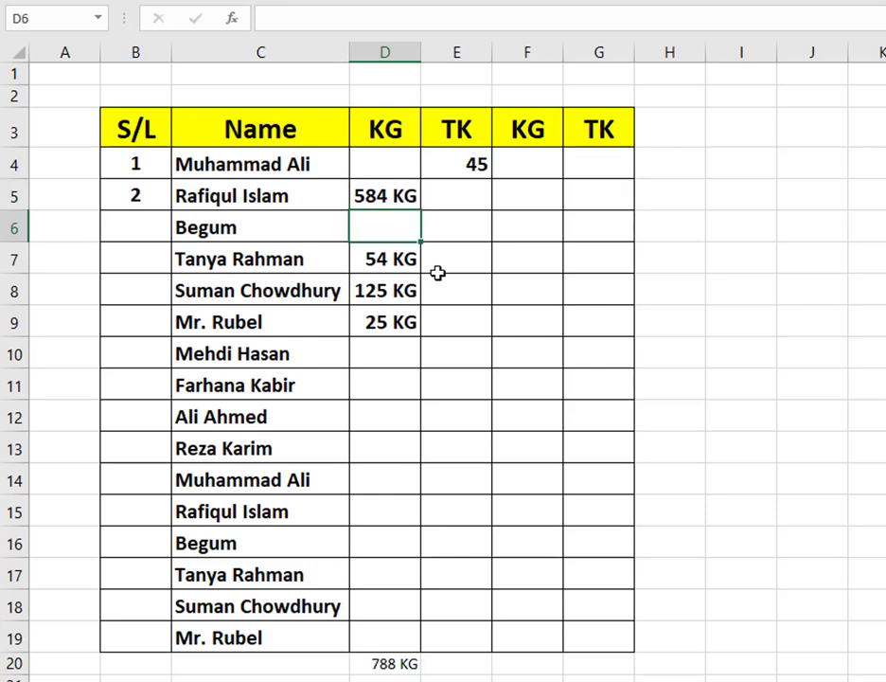
Step: Undo the test entries and the clearing of the KG values in D4:D19
drag(402, 164, 417, 549)
key(ctrl+z)
key(ctrl+z)
key(ctrl+z)
key(ctrl+z)
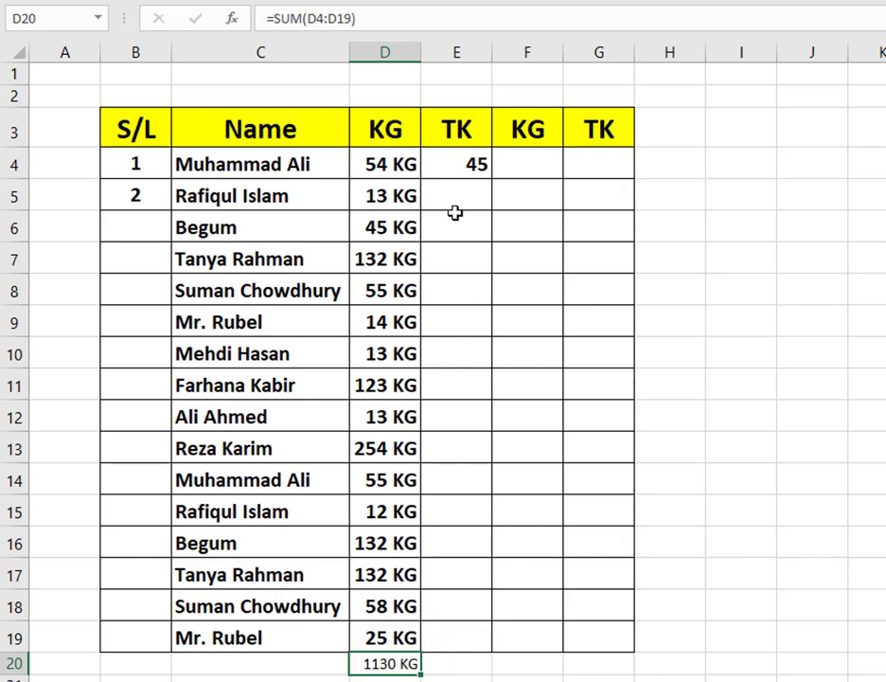
Step: Apply the custom number format General "Kg" to the empty KG cells F4:F19
drag(469, 164, 469, 201)
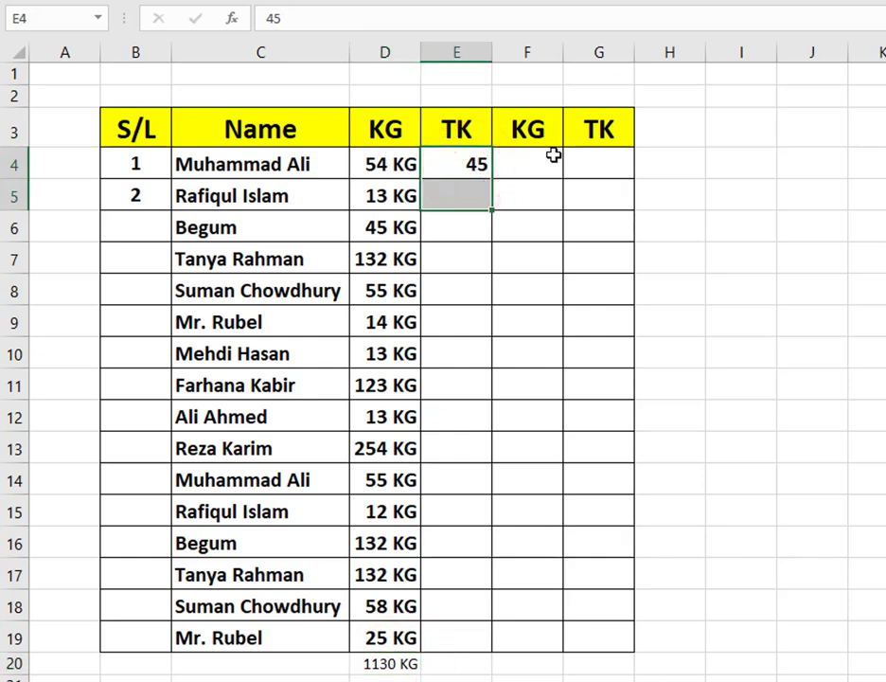
drag(554, 156, 516, 636)
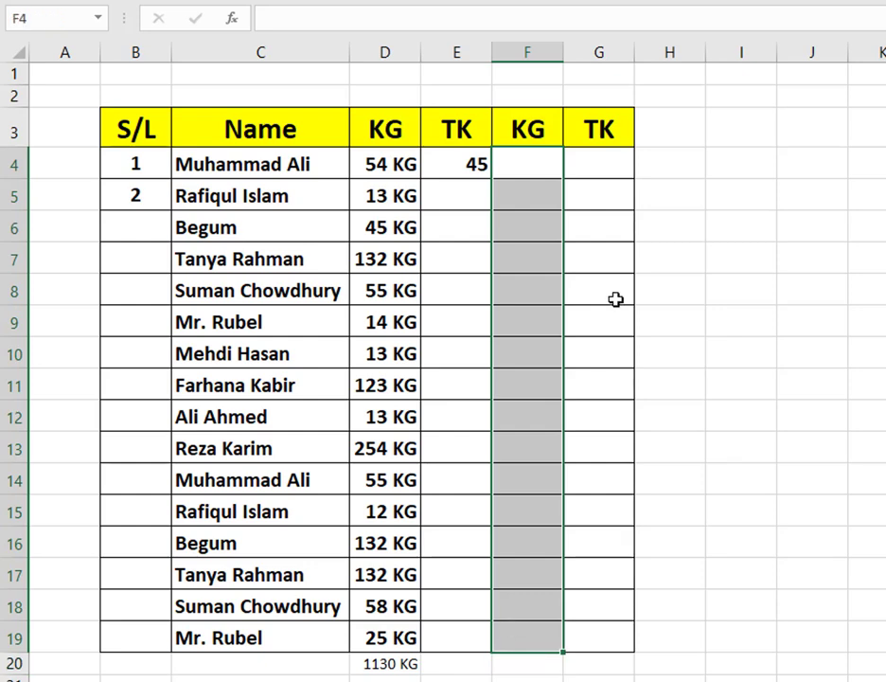
drag(539, 162, 541, 639)
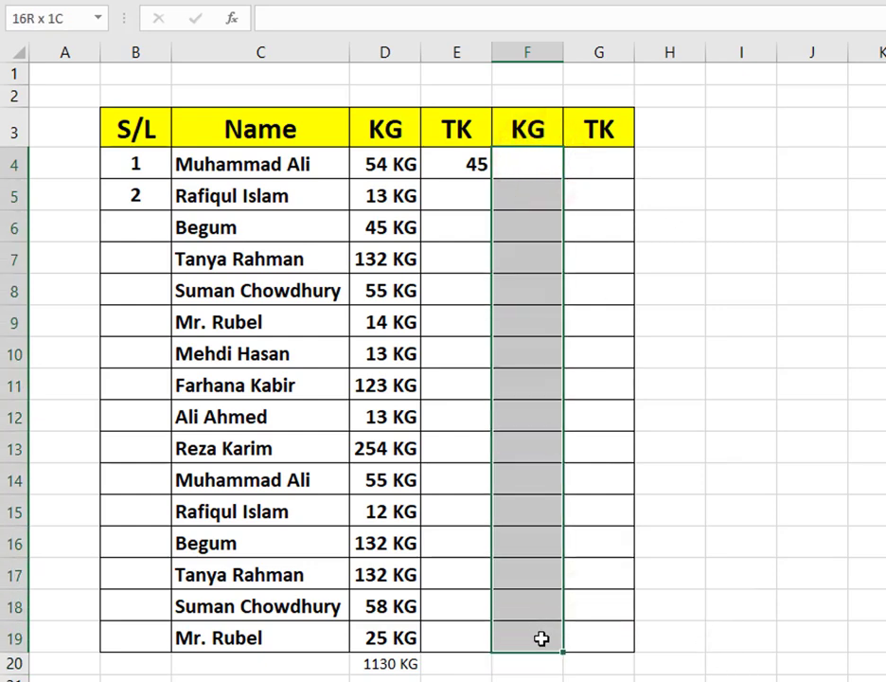
right_click(535, 497)
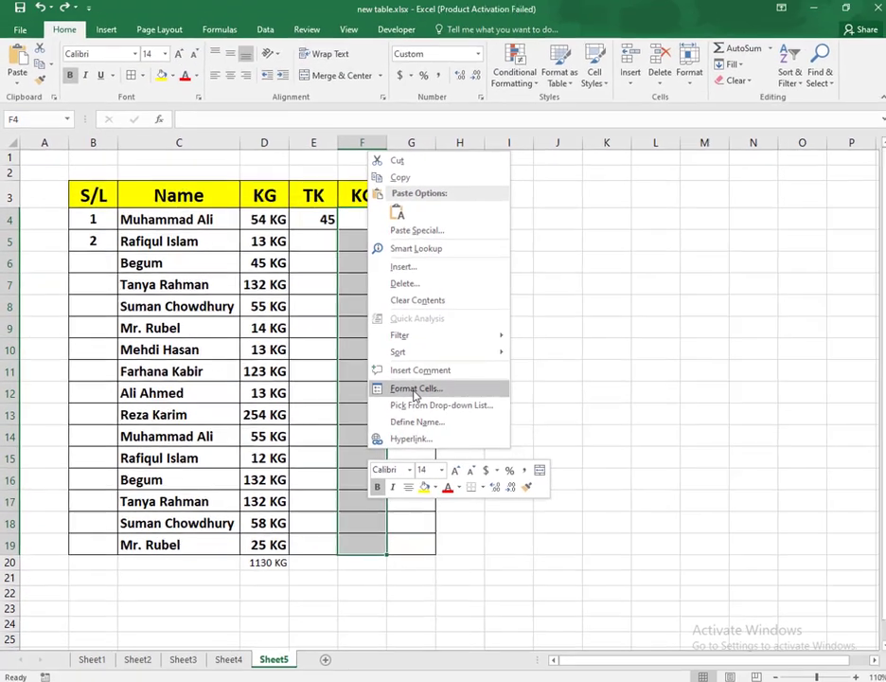
click(413, 389)
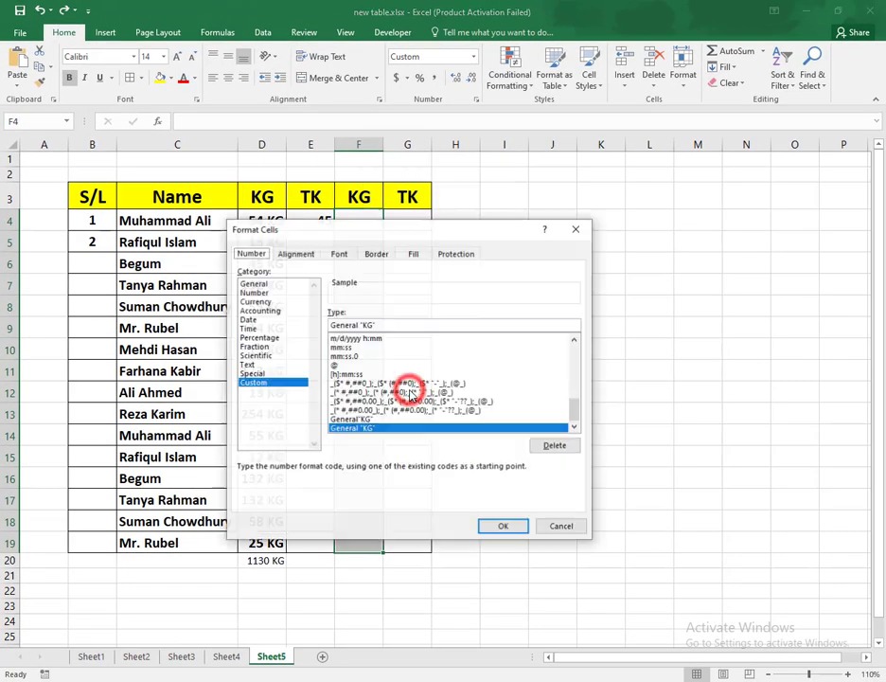
click(577, 228)
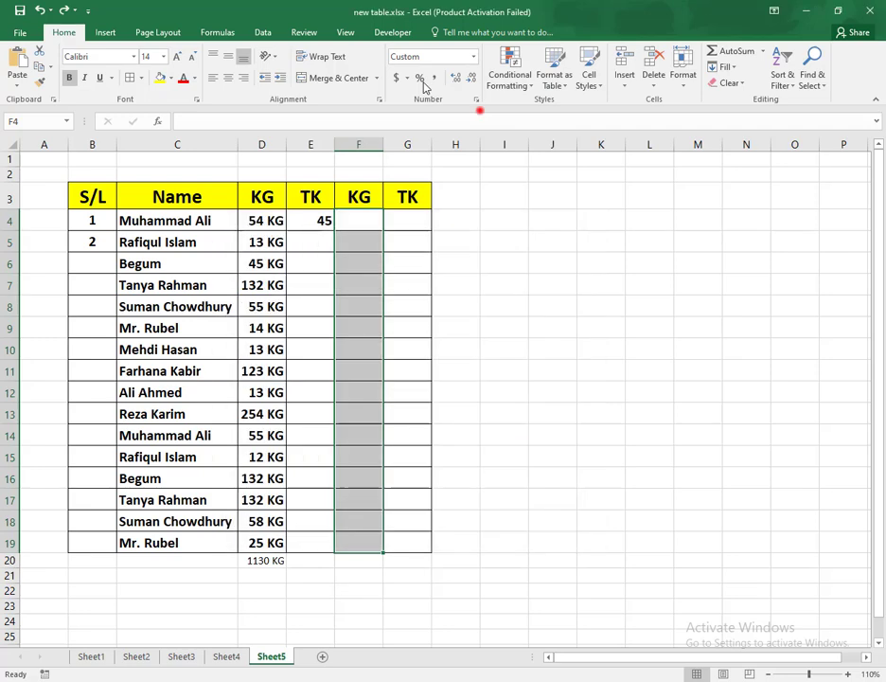
click(476, 103)
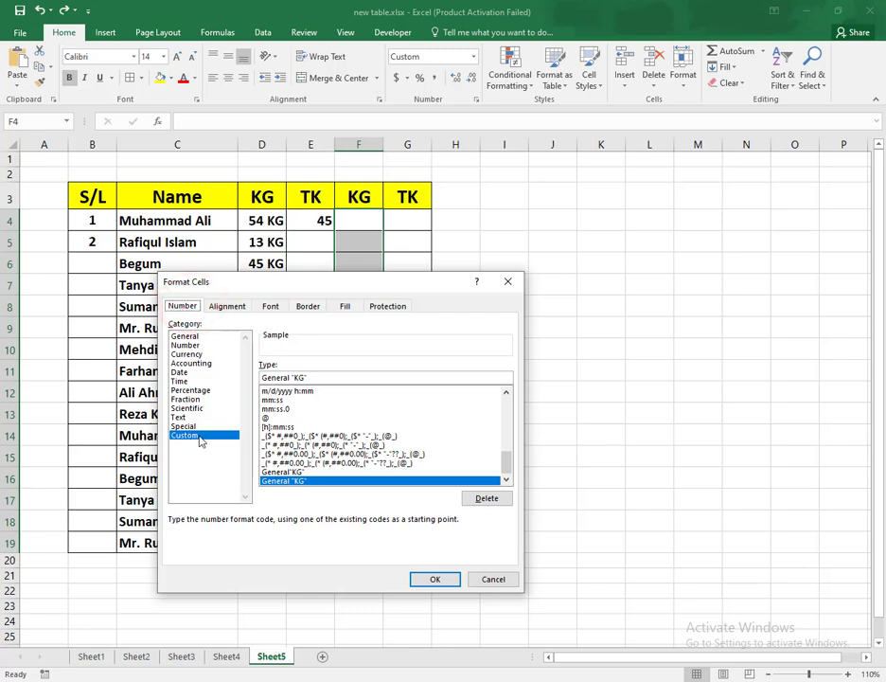
double_click(309, 377)
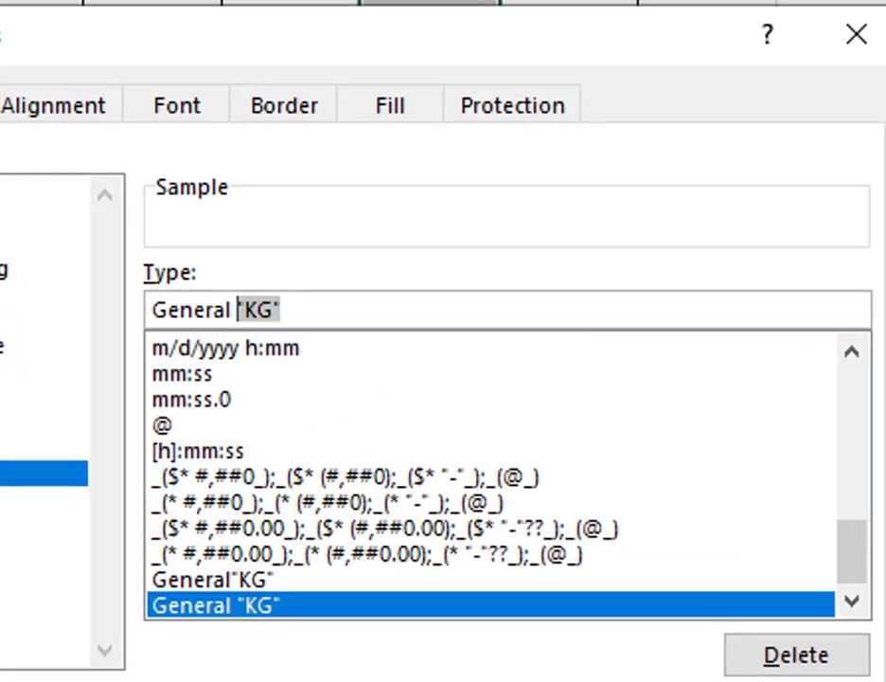
key(BackSpace)
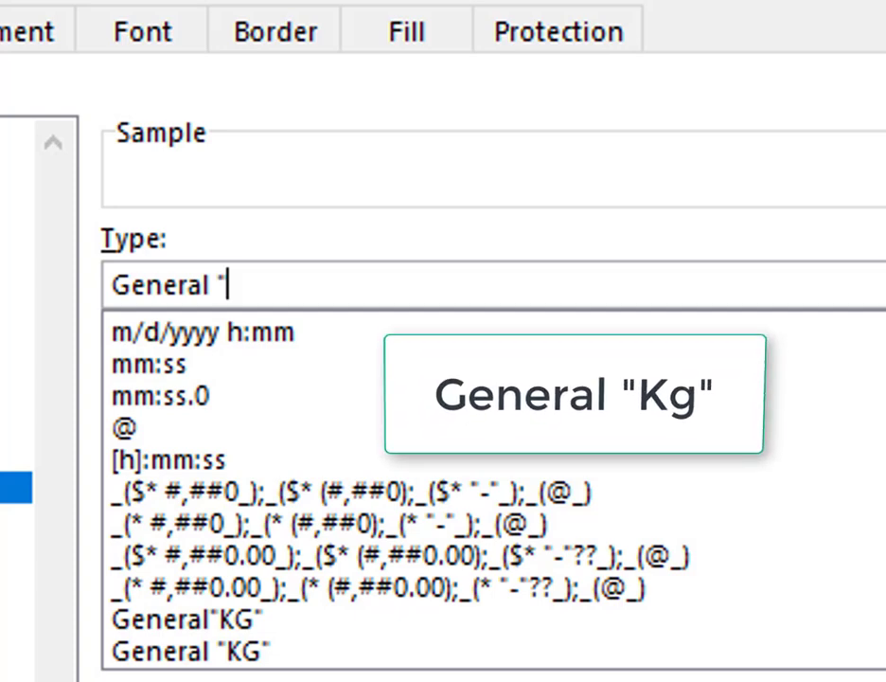
text(Kg)
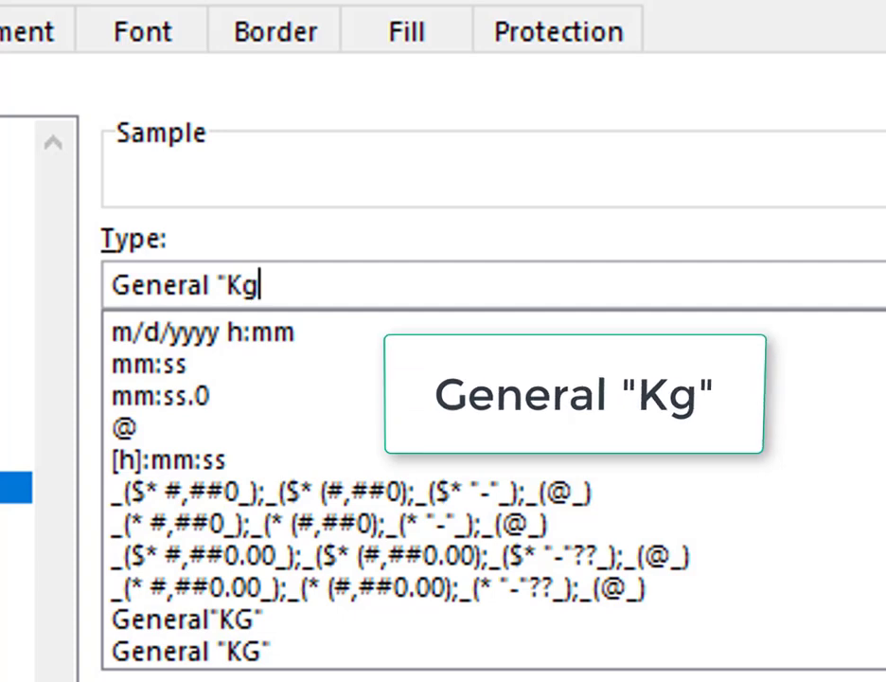
text(")
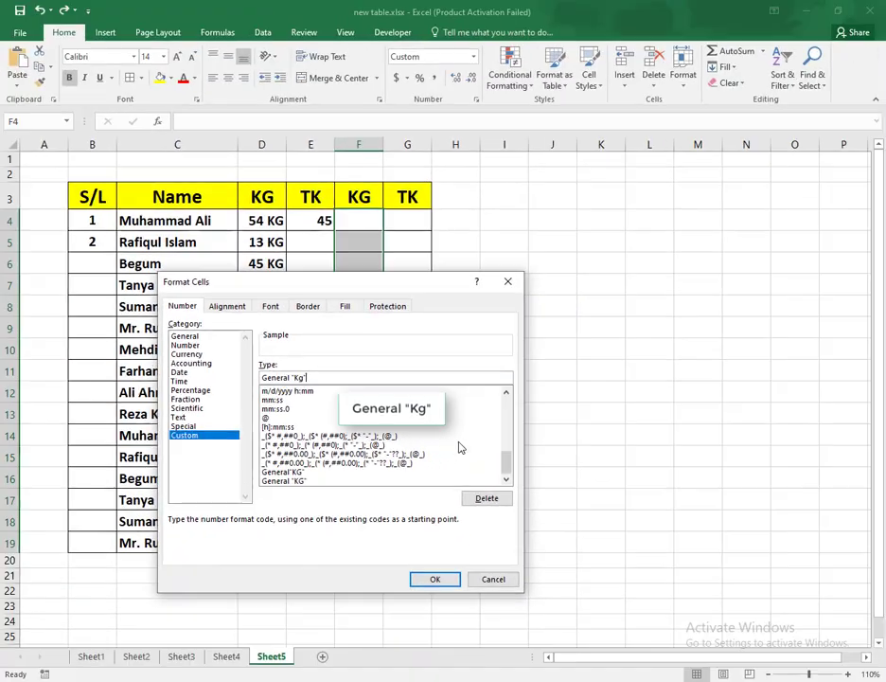
click(436, 577)
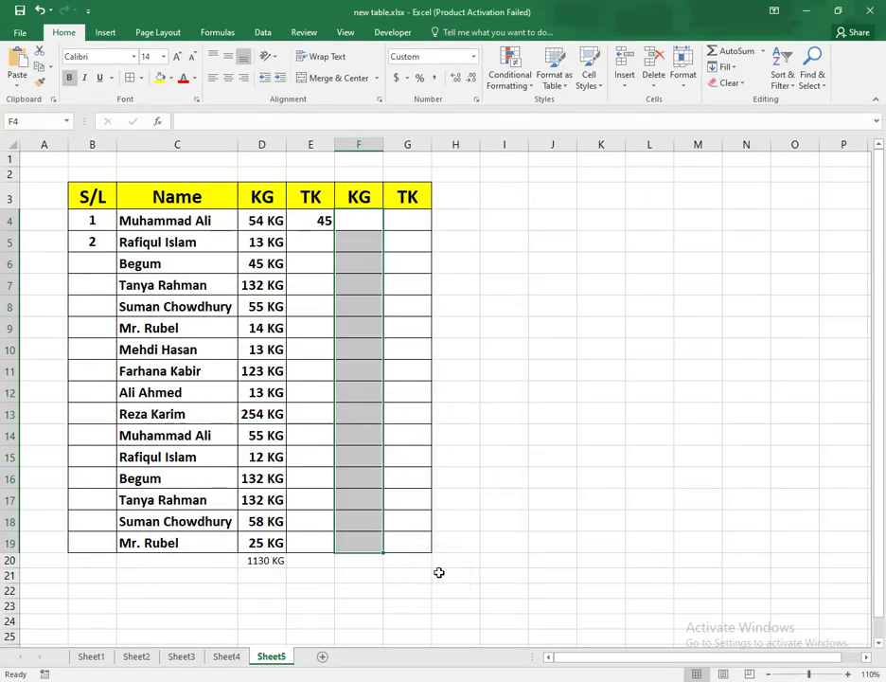
Step: Enter 54, 12, 25 and 25 in cells F4 to F7 of the second KG column
click(356, 227)
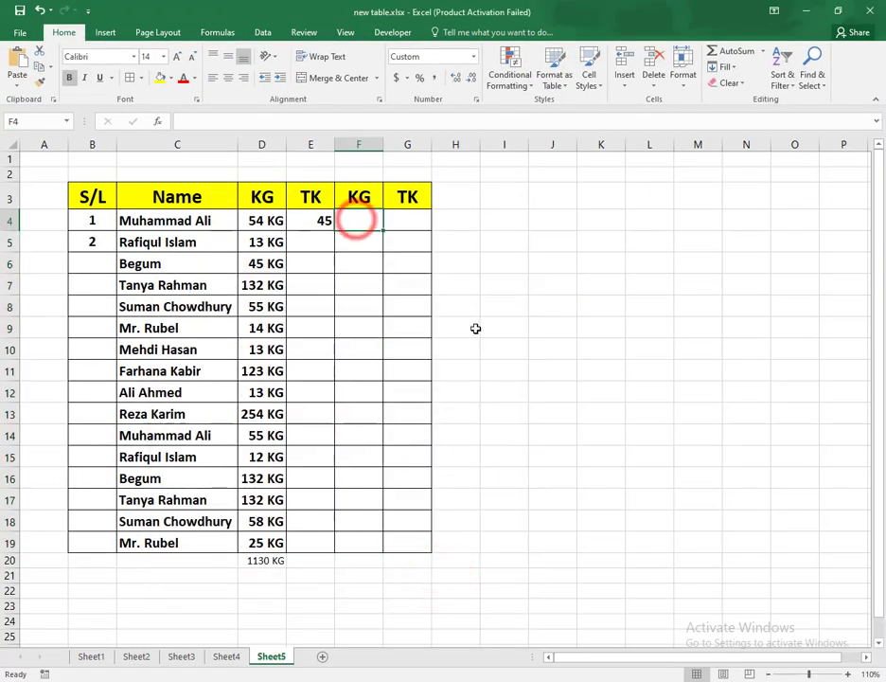
text(54)
key(Return)
text(12)
key(Return)
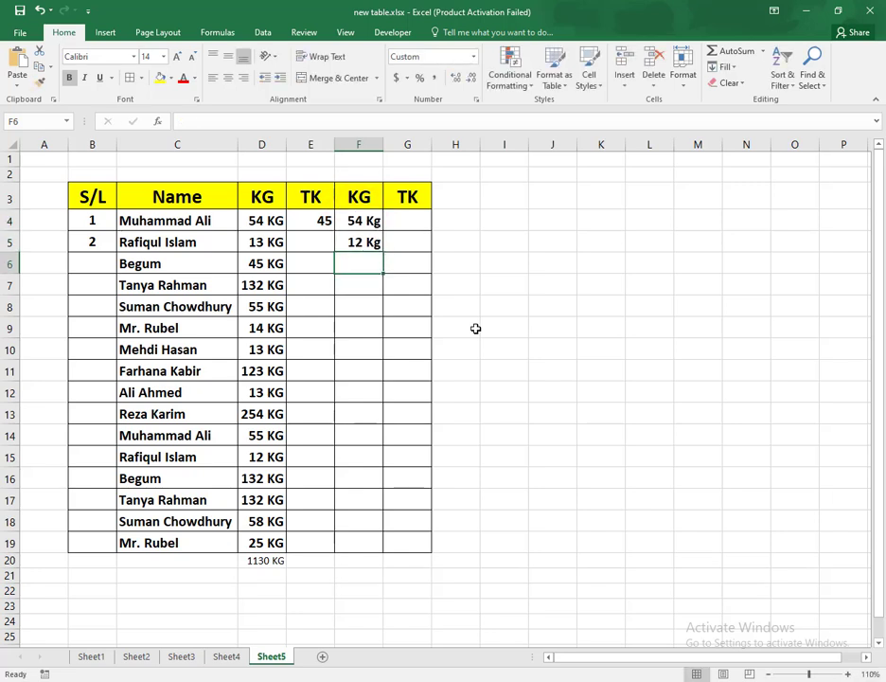
text(25)
key(ctrl+Return)
key(Down)
text(2)
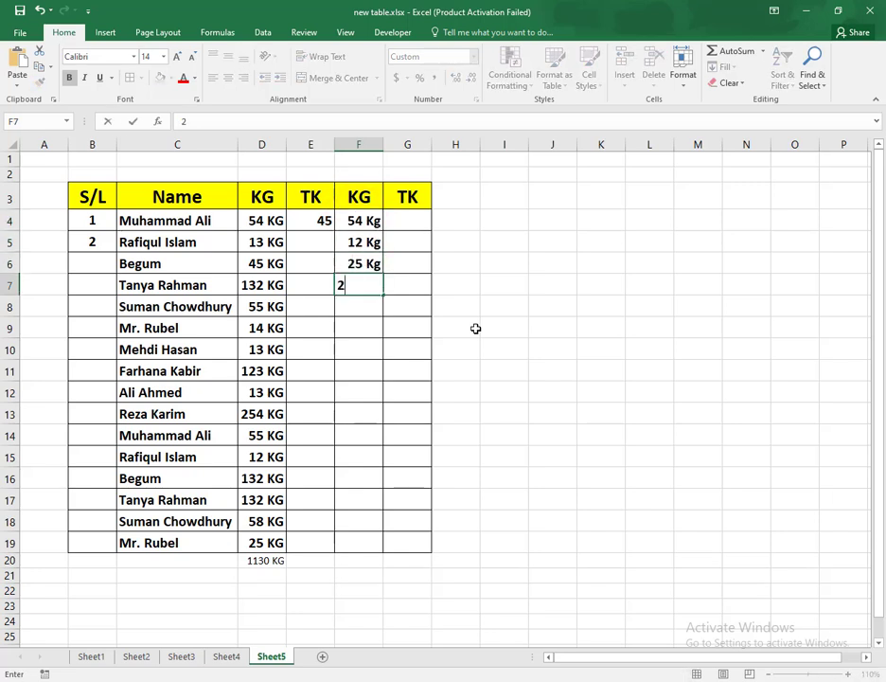
text(5)
key(Return)
Step: Enter 10, 12 and 54 in cells F8 to F10 of the second KG column
text(10)
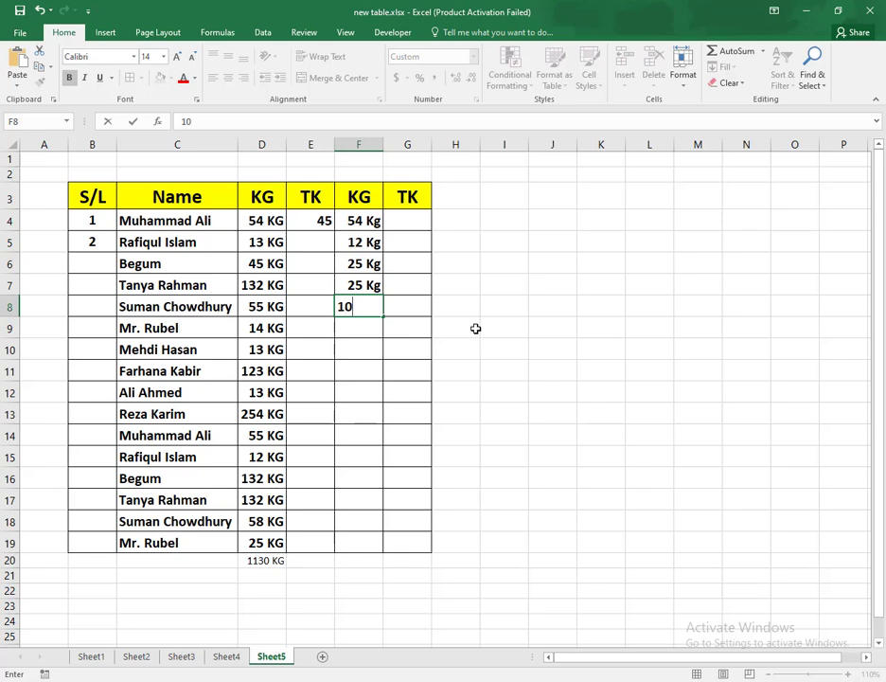
key(Return)
text(12)
key(Return)
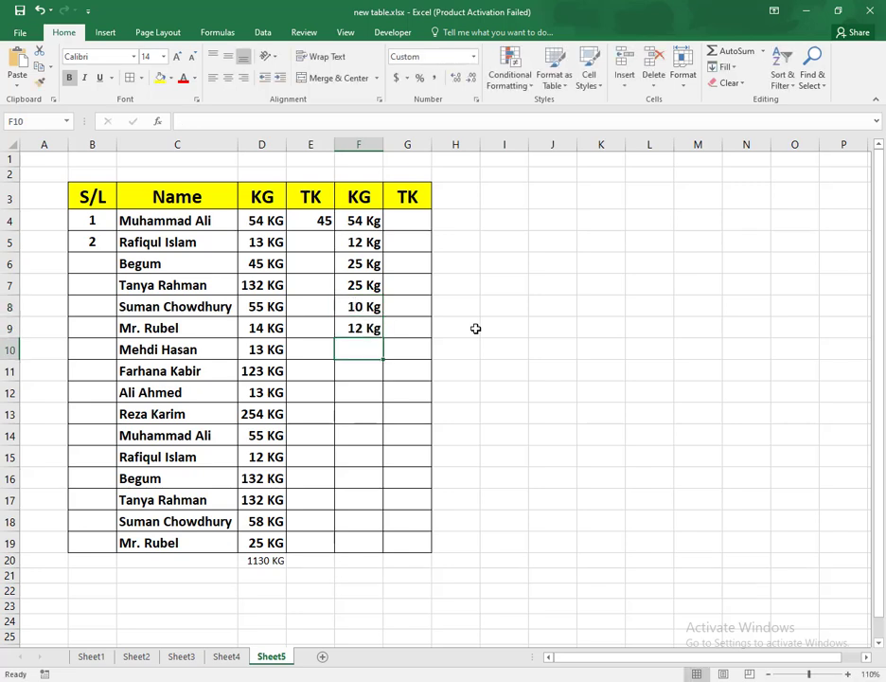
text(54)
key(Return)
text(5456)
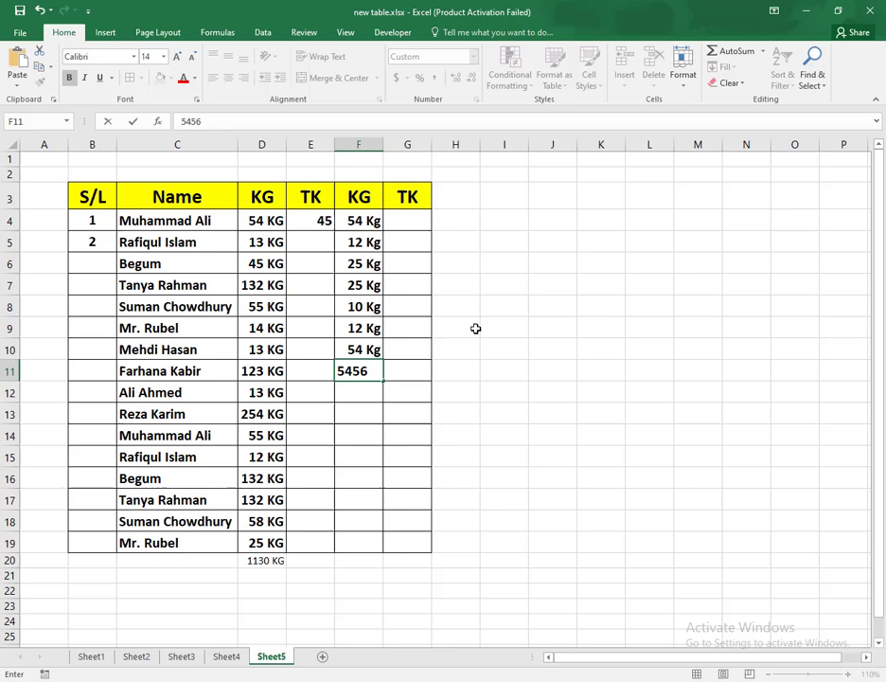
key(Return)
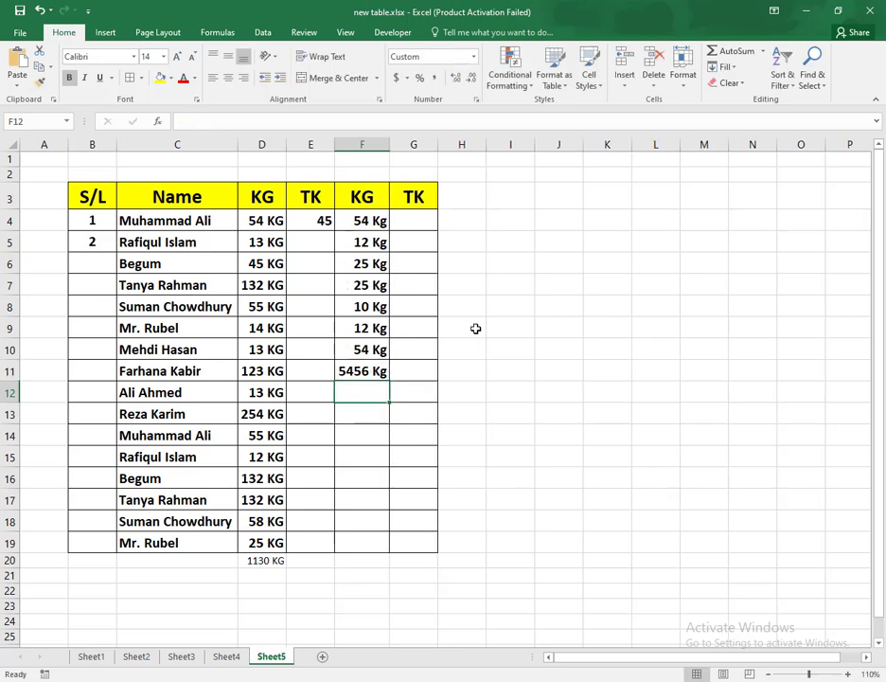
key(ctrl+z)
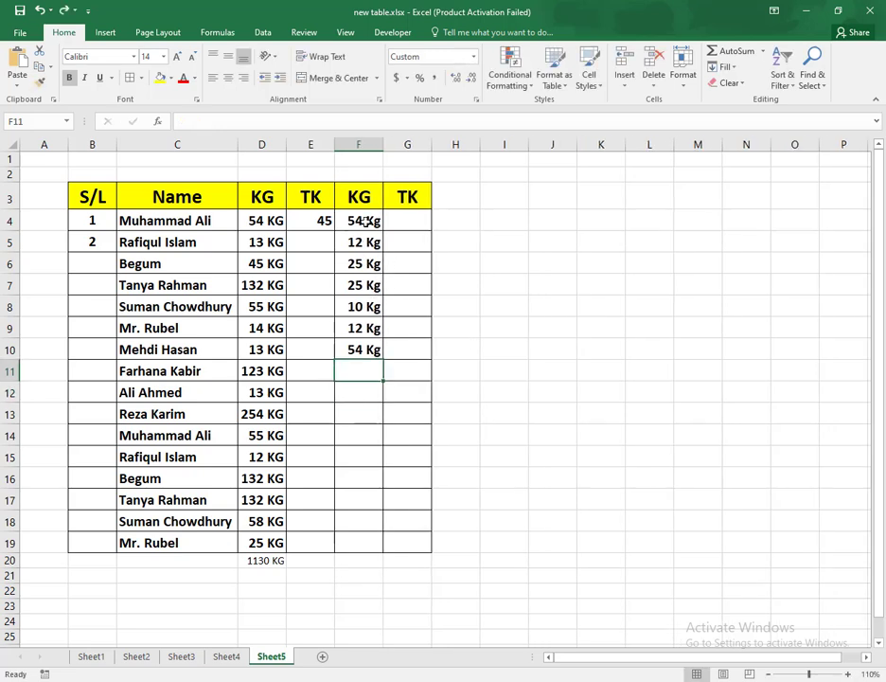
Step: Enter 45 in G4 of the second TK column, and clear the entry from G4:G19
click(411, 220)
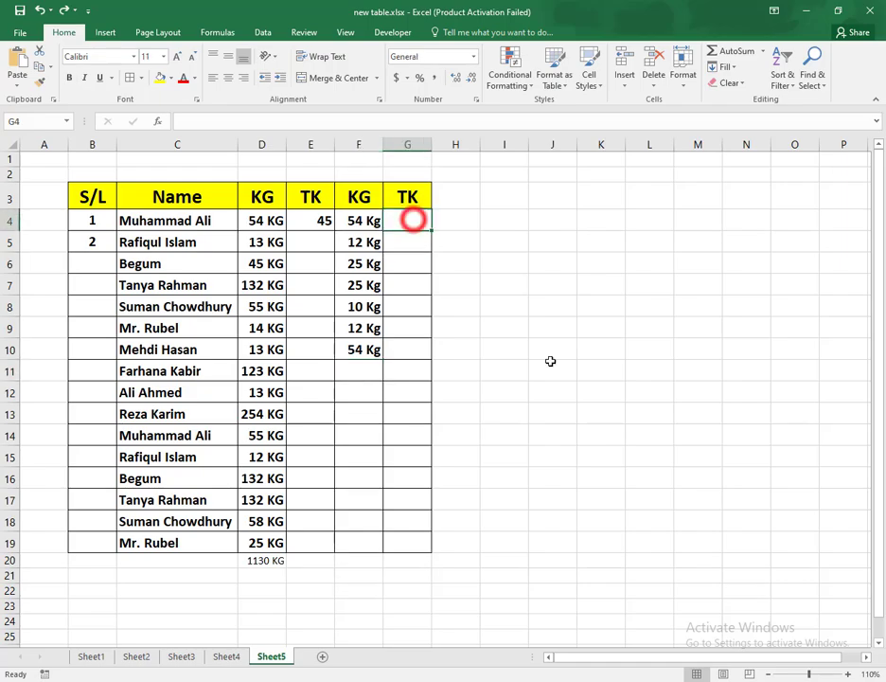
text(45)
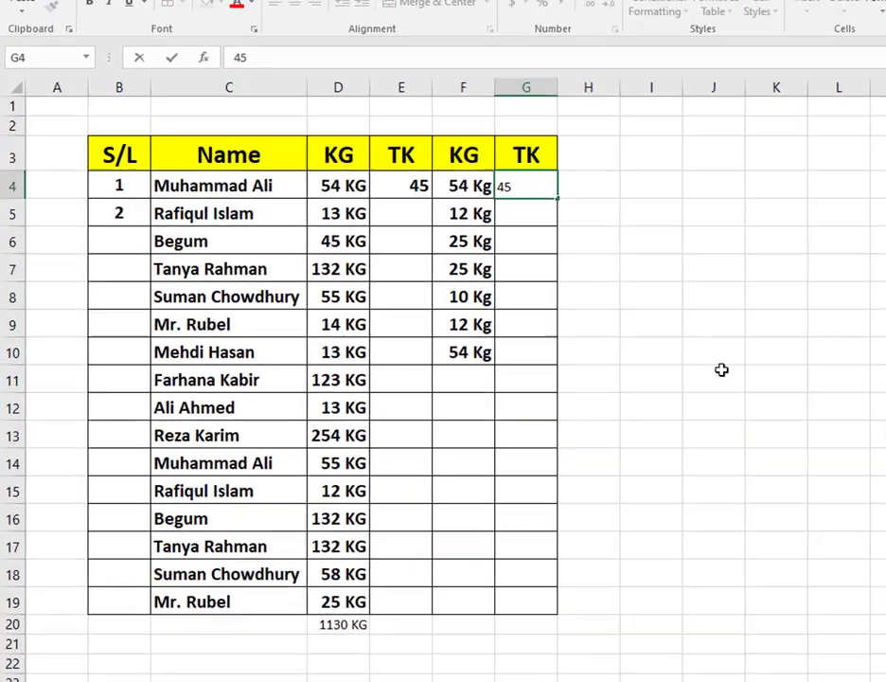
key(Return)
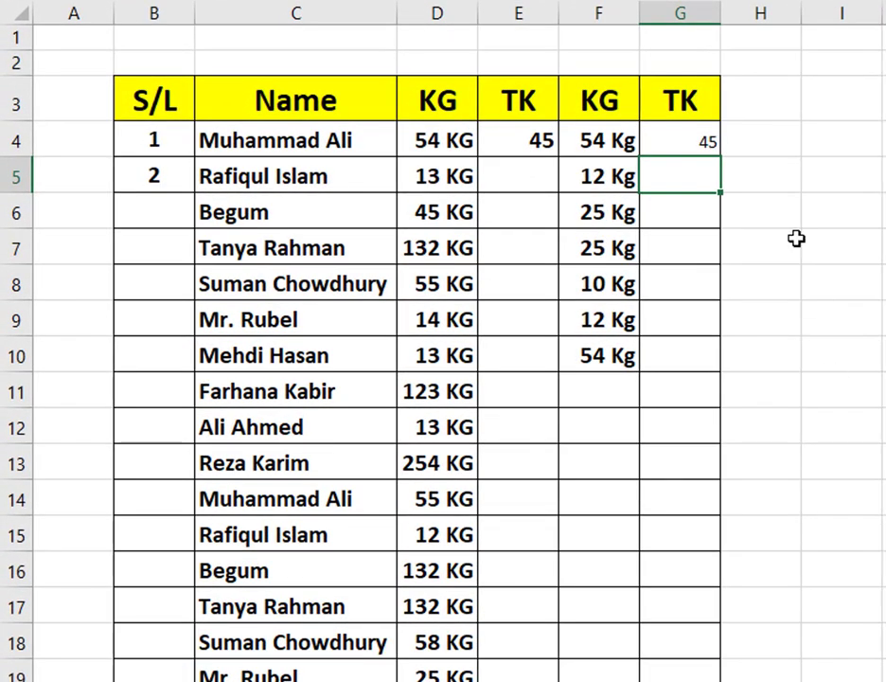
drag(708, 142, 667, 659)
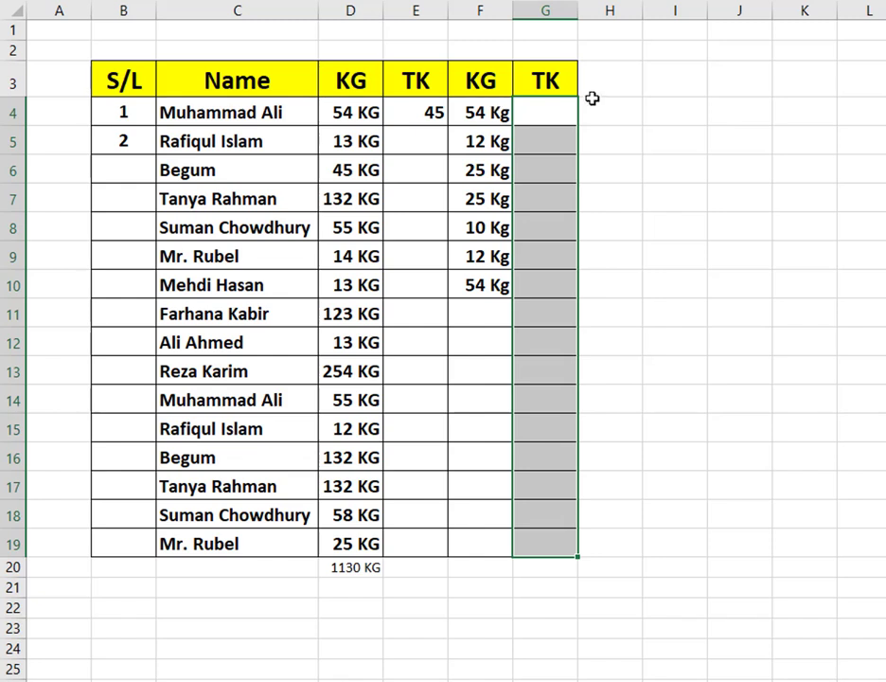
click(534, 111)
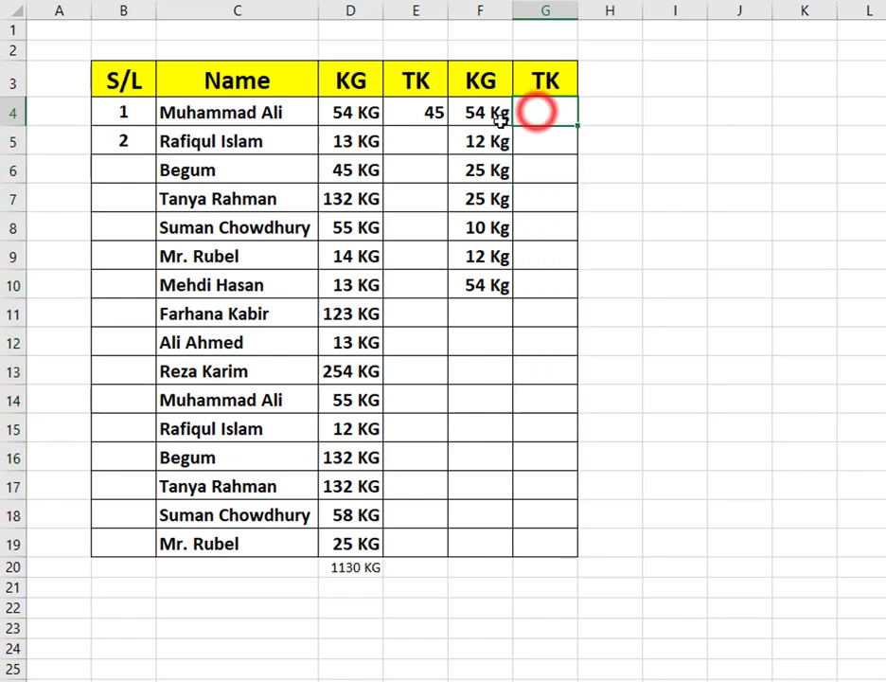
drag(493, 114, 494, 160)
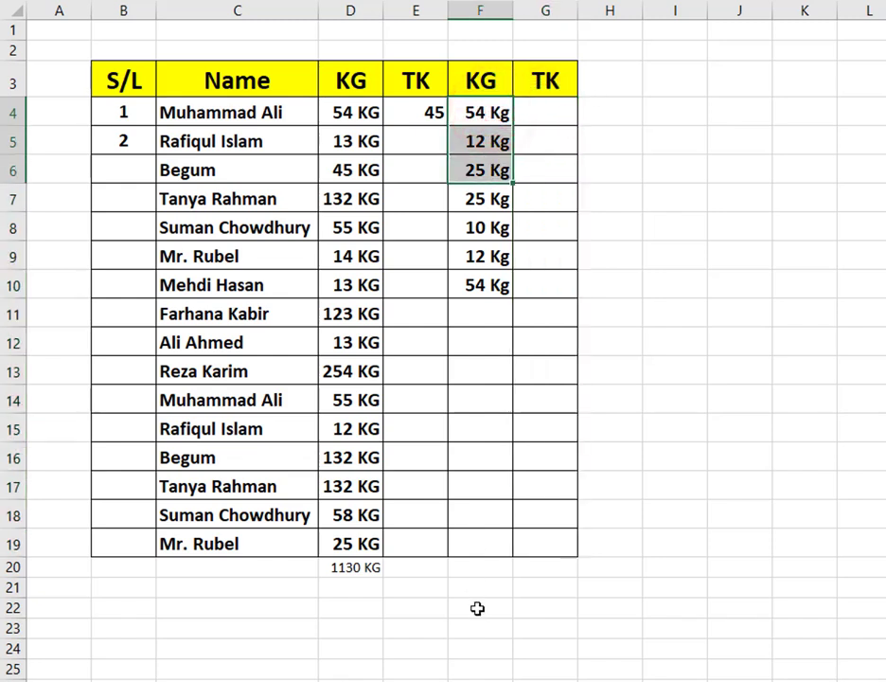
click(489, 573)
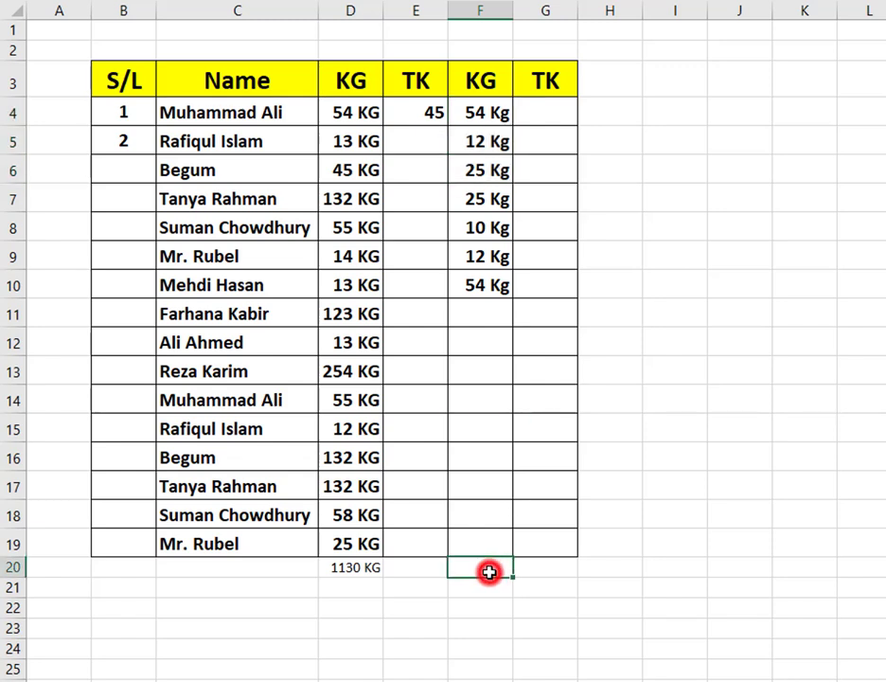
double_click(490, 572)
click(482, 320)
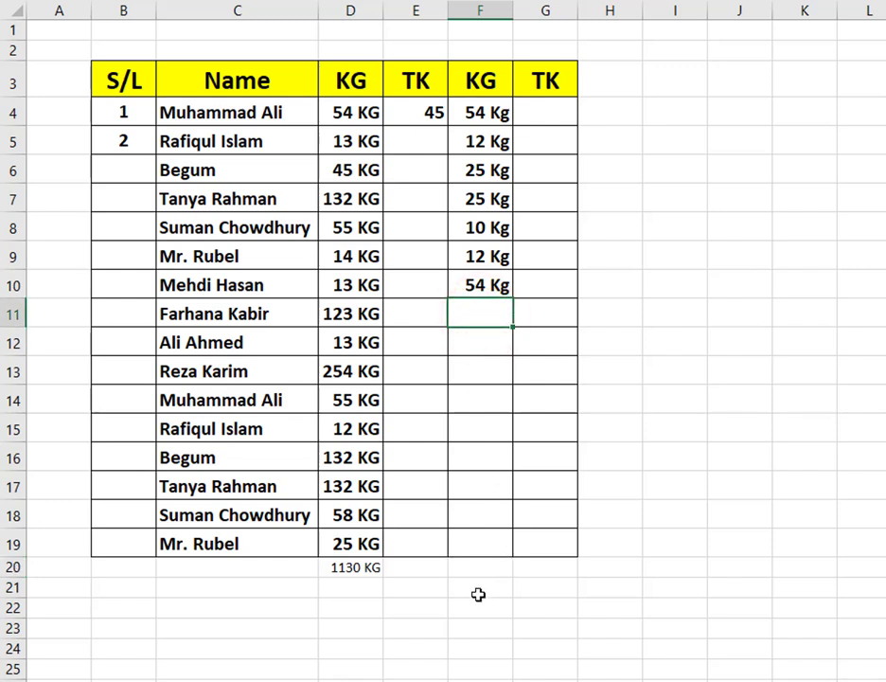
Step: Total the second KG column in F20 with the formula =SUM(F4:F19)
click(484, 568)
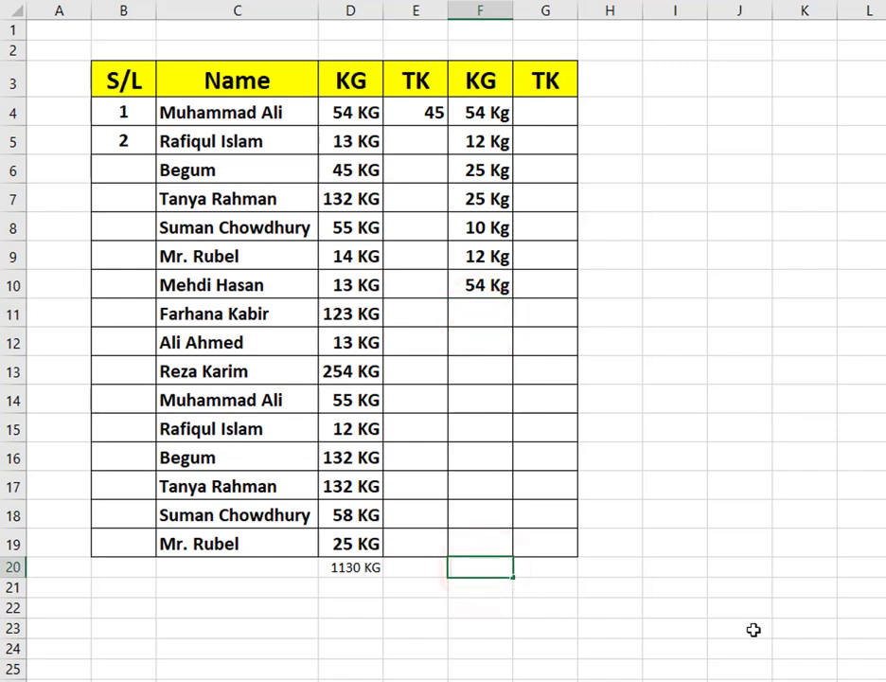
text(=sum)
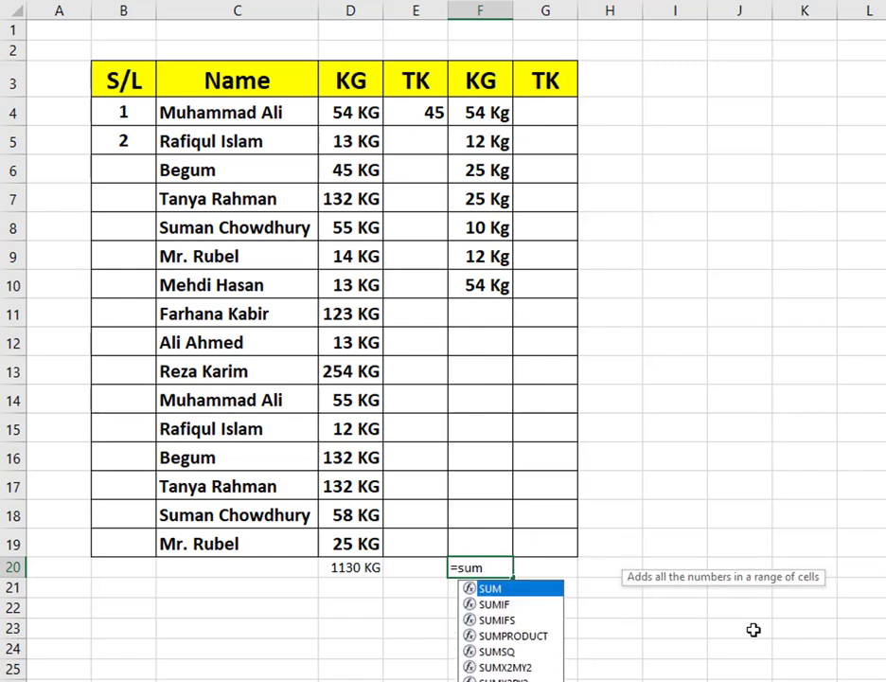
key(Tab)
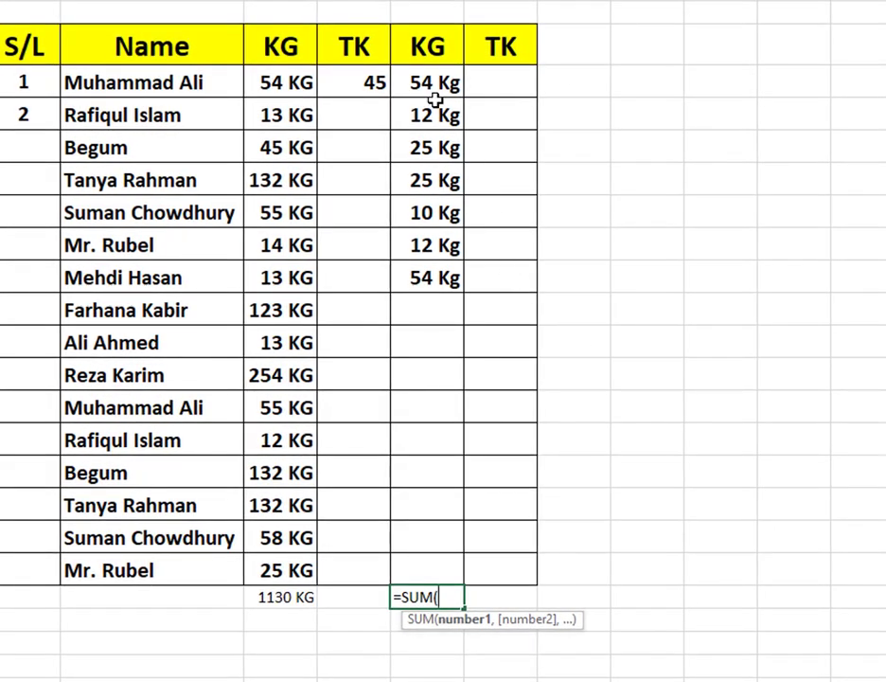
drag(432, 83, 434, 565)
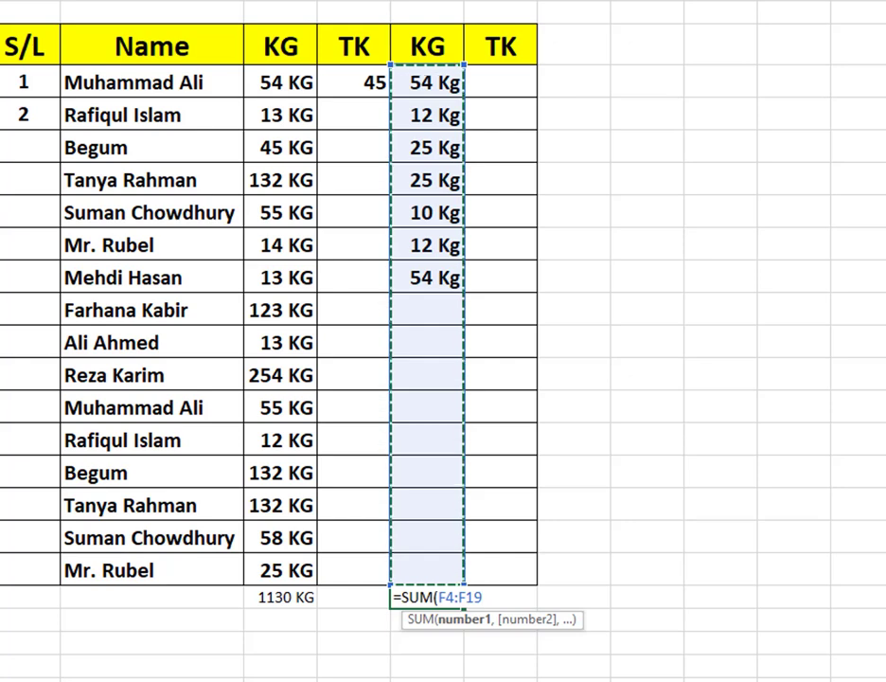
text())
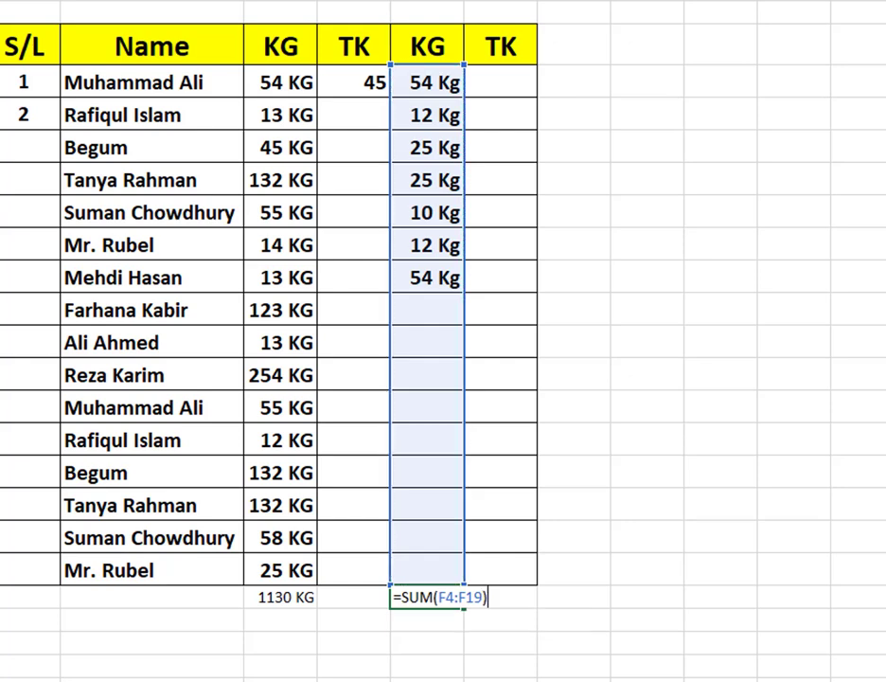
key(Return)
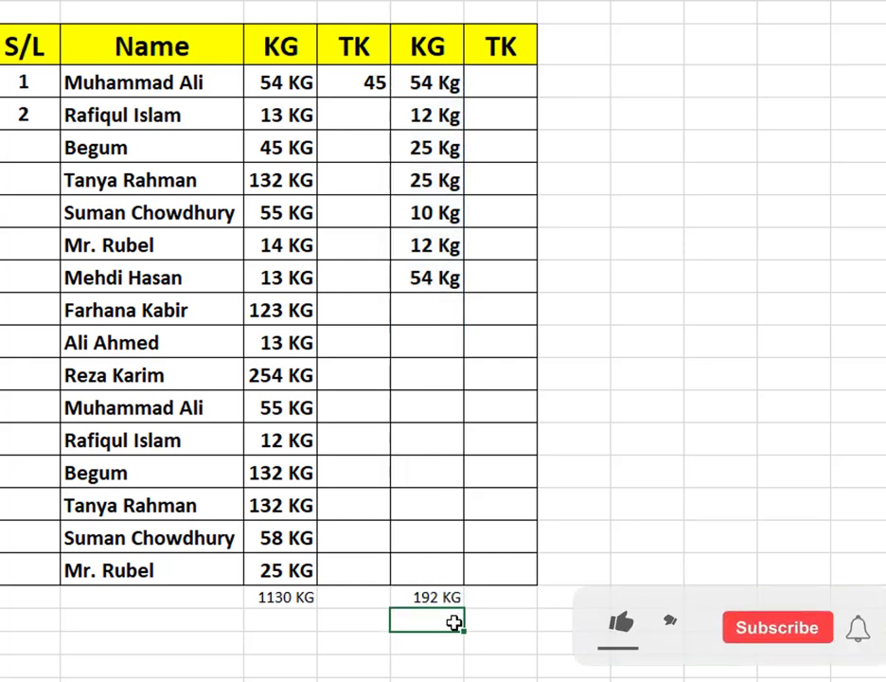
Step: Enter 8 in cell F11 of the second KG column
click(440, 303)
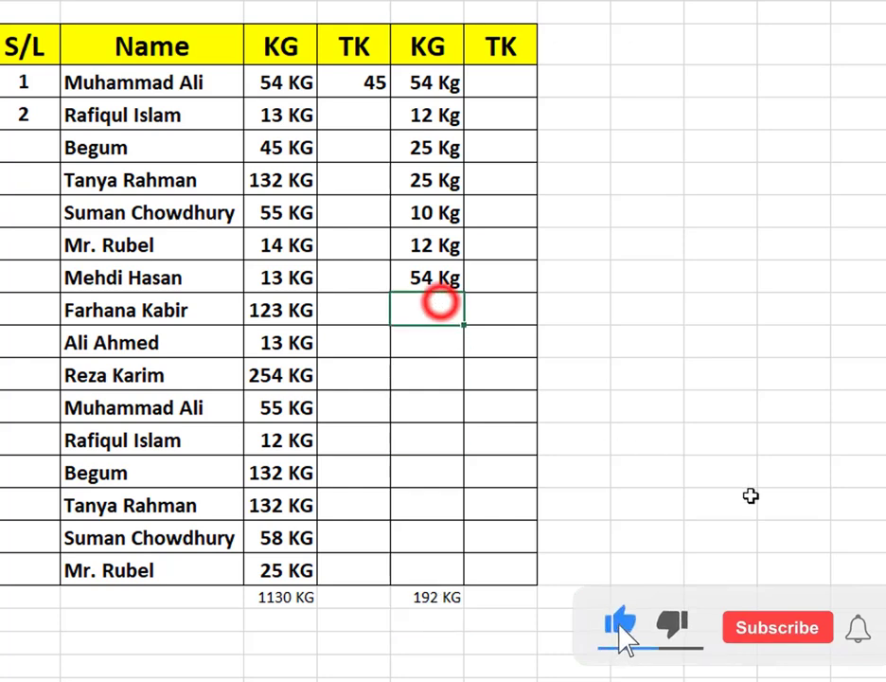
text(8)
key(Return)
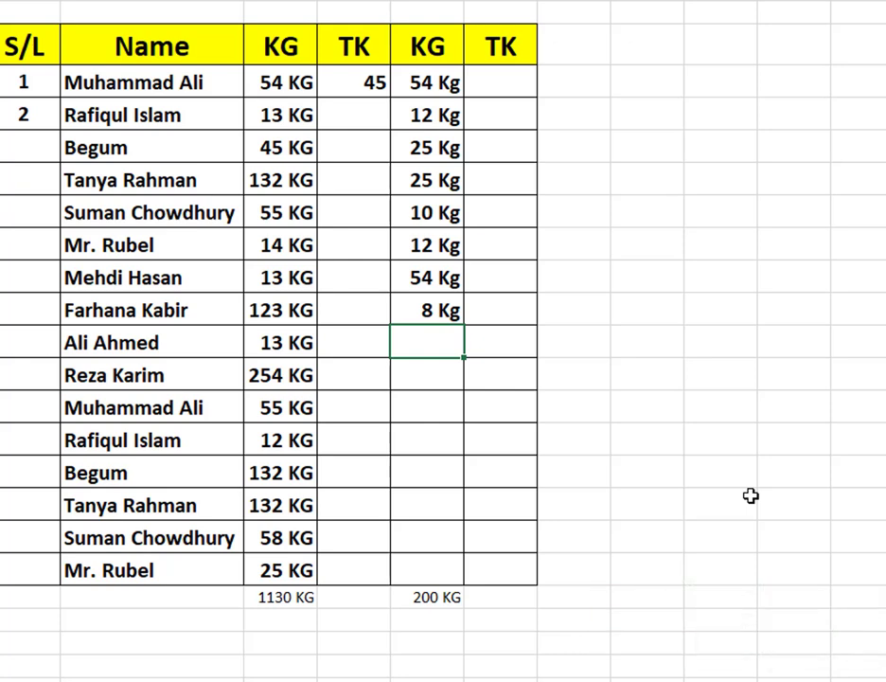
Step: Enter 100 in cell G4 of the second TK column
click(499, 83)
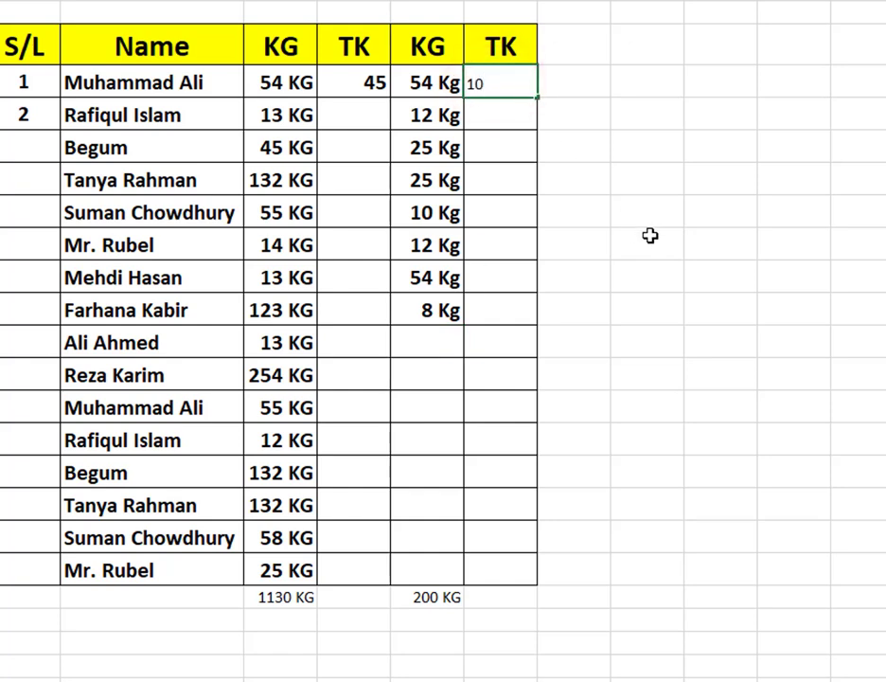
key(Return)
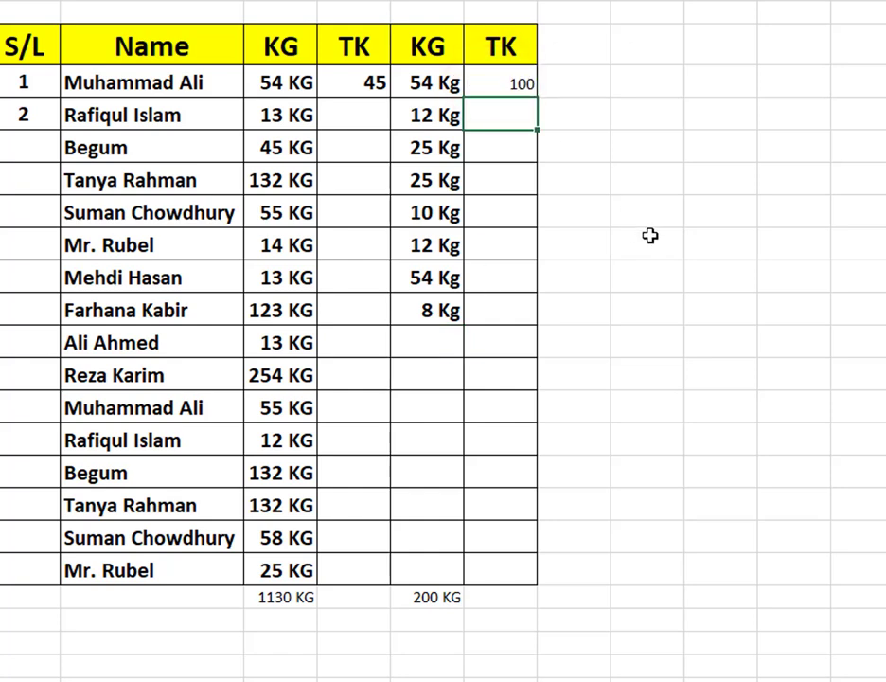
click(504, 85)
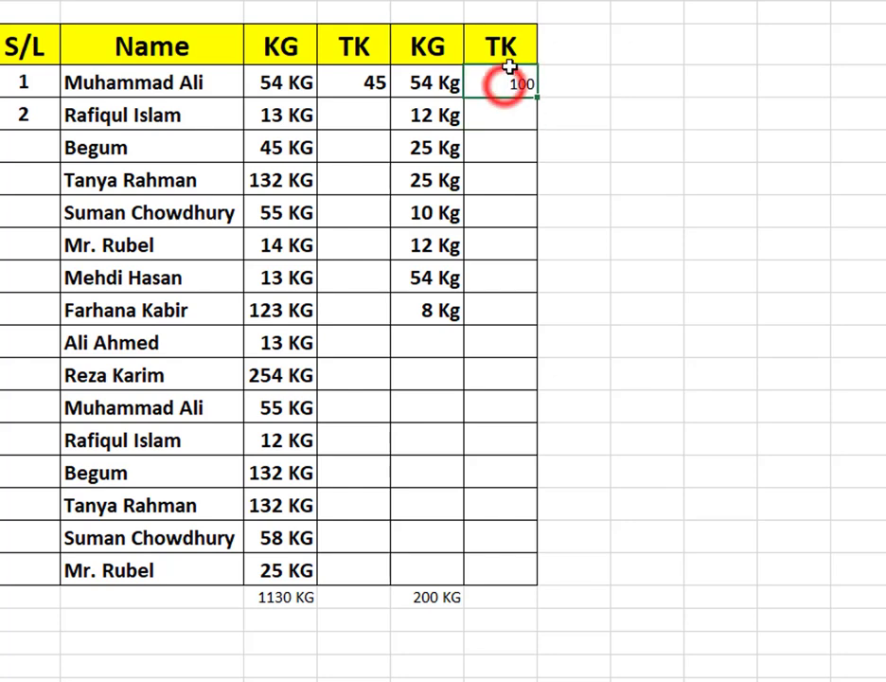
Step: Enter the text examples 100 Tk in H4 and 200 Tk in H5, beside the second TK column
click(568, 84)
text(100)
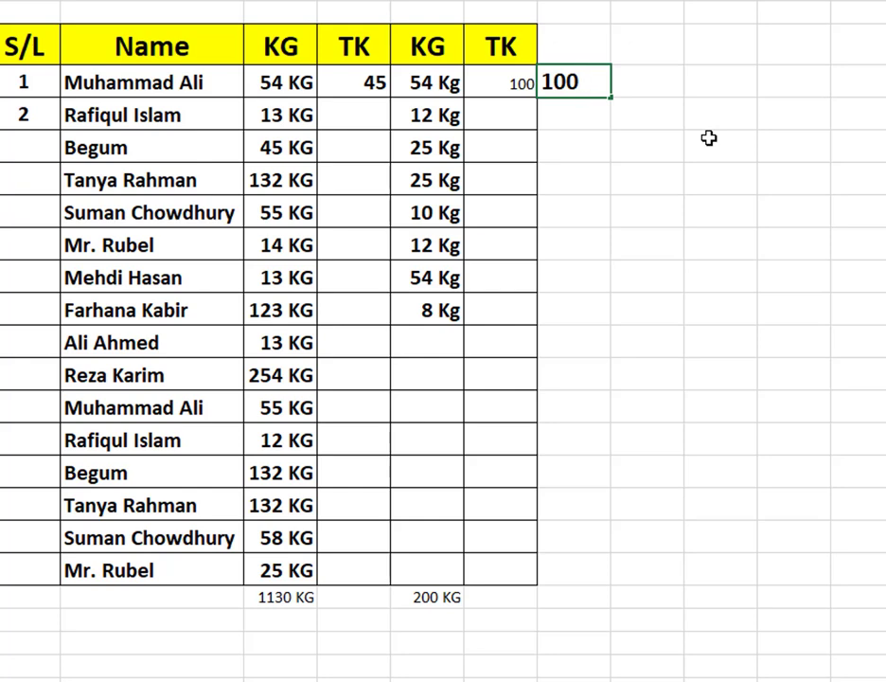
text(Tk)
key(Return)
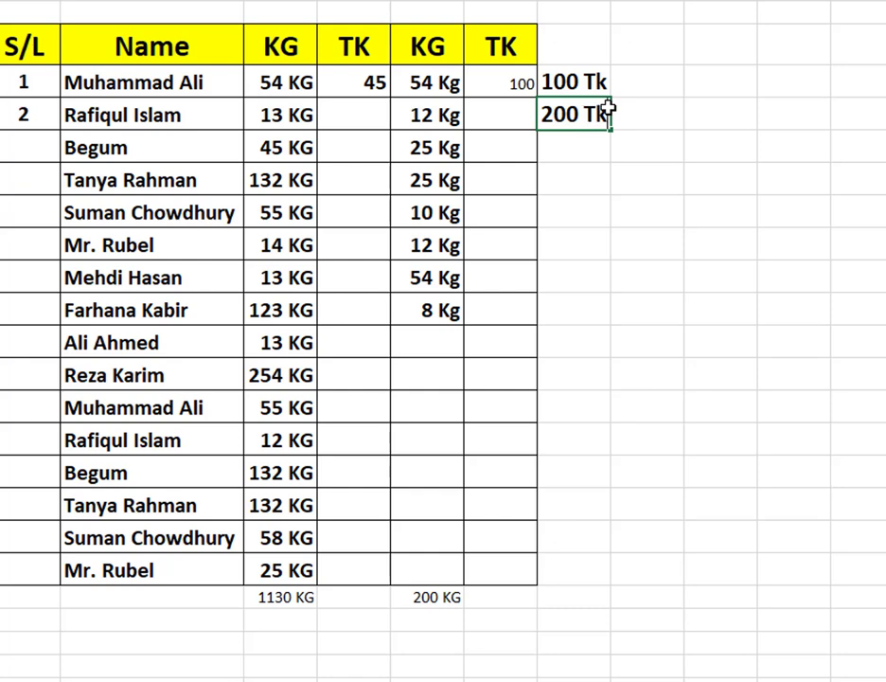
text(200 Tk)
key(Return)
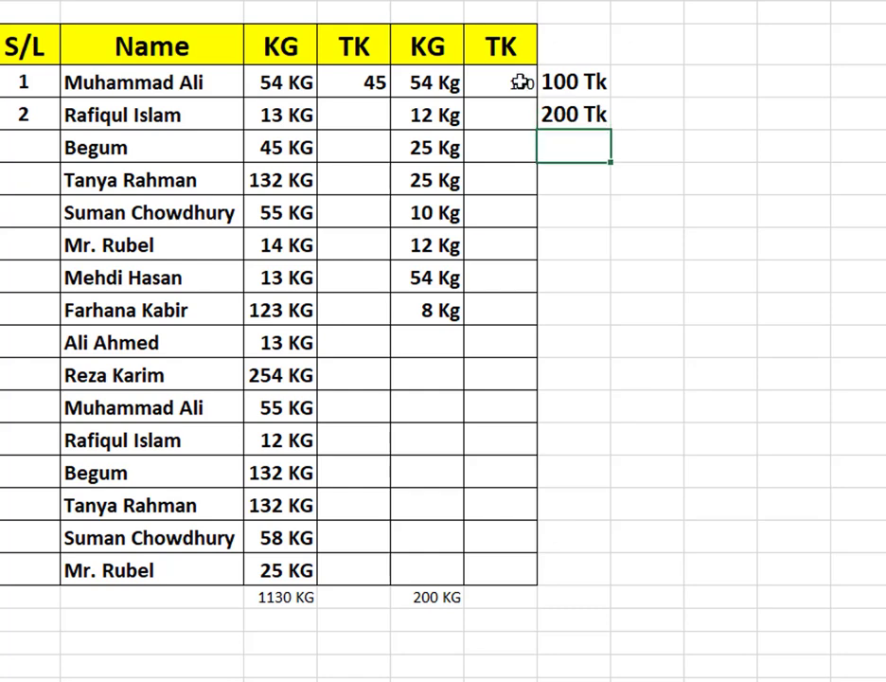
Step: Clear G4 and apply the custom number format General"Tk" to G4:G19 of the second TK column
click(522, 82)
drag(536, 245, 507, 573)
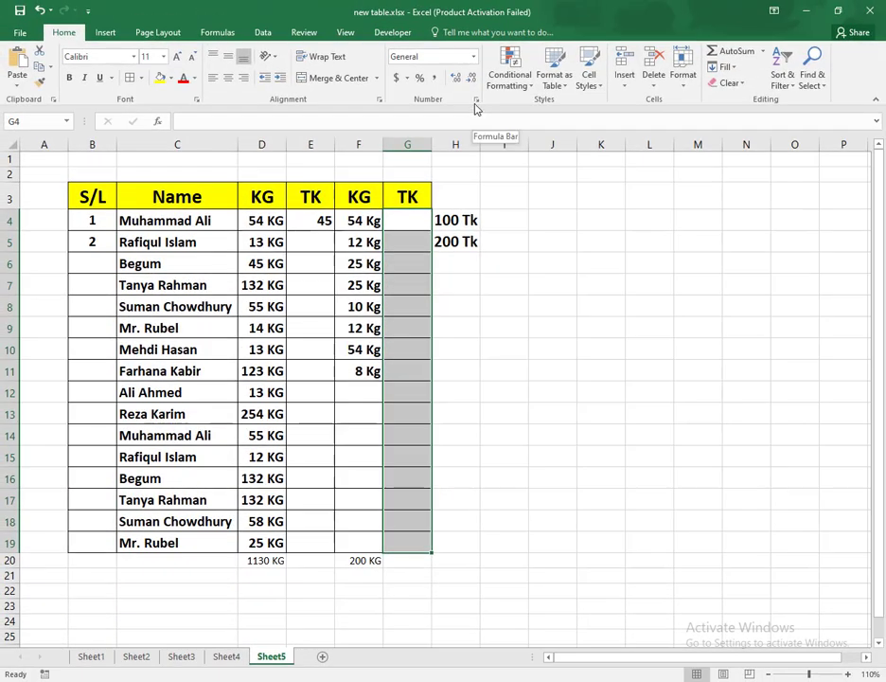
right_click(408, 315)
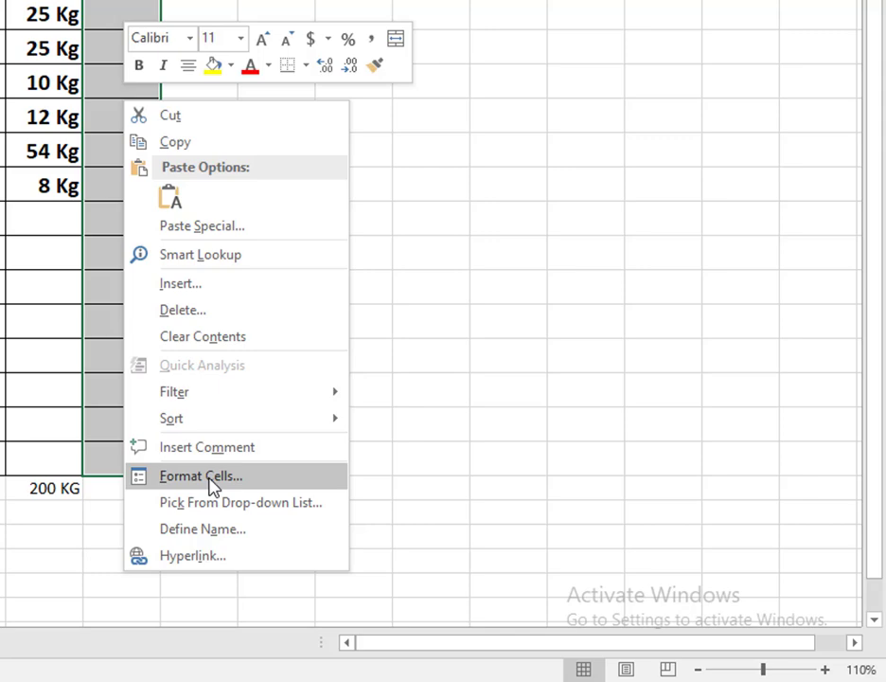
click(212, 485)
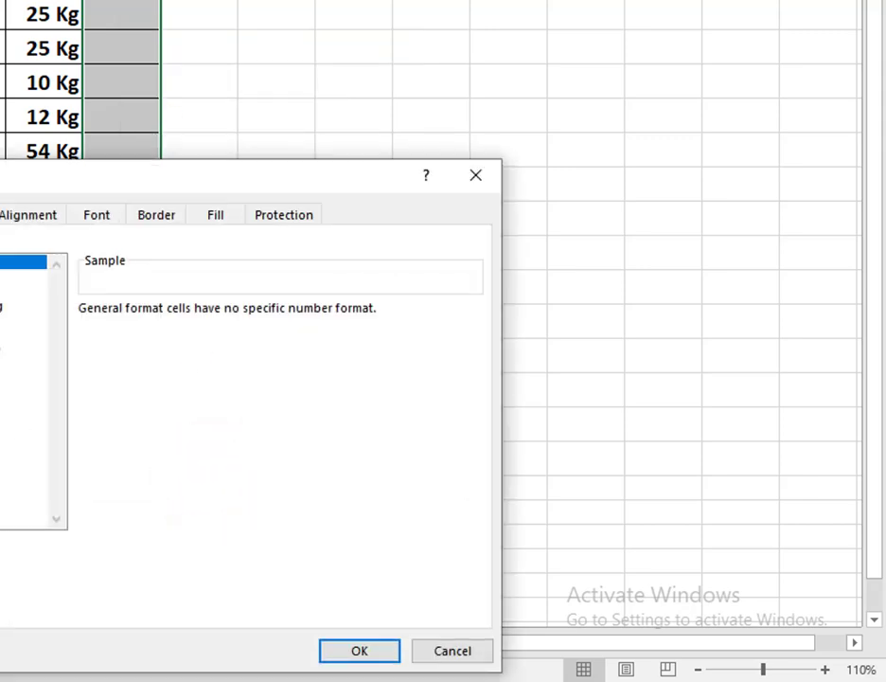
click(0, 421)
click(135, 350)
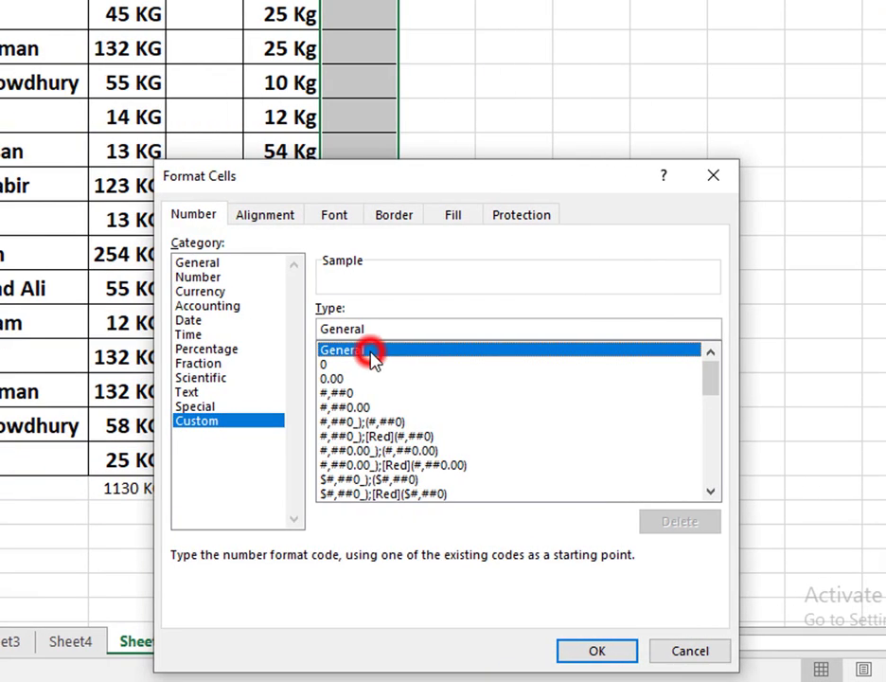
click(375, 328)
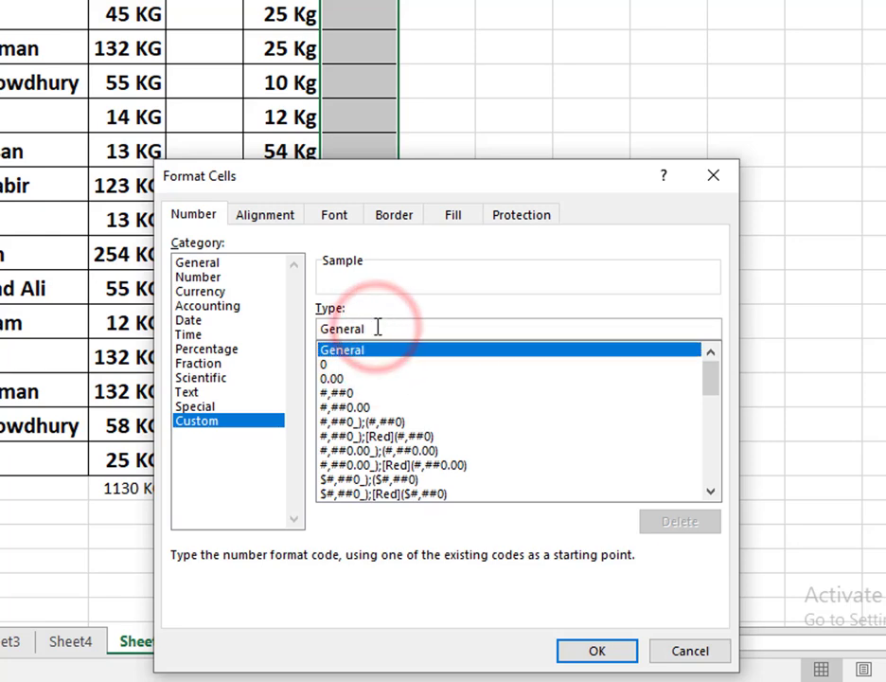
click(376, 328)
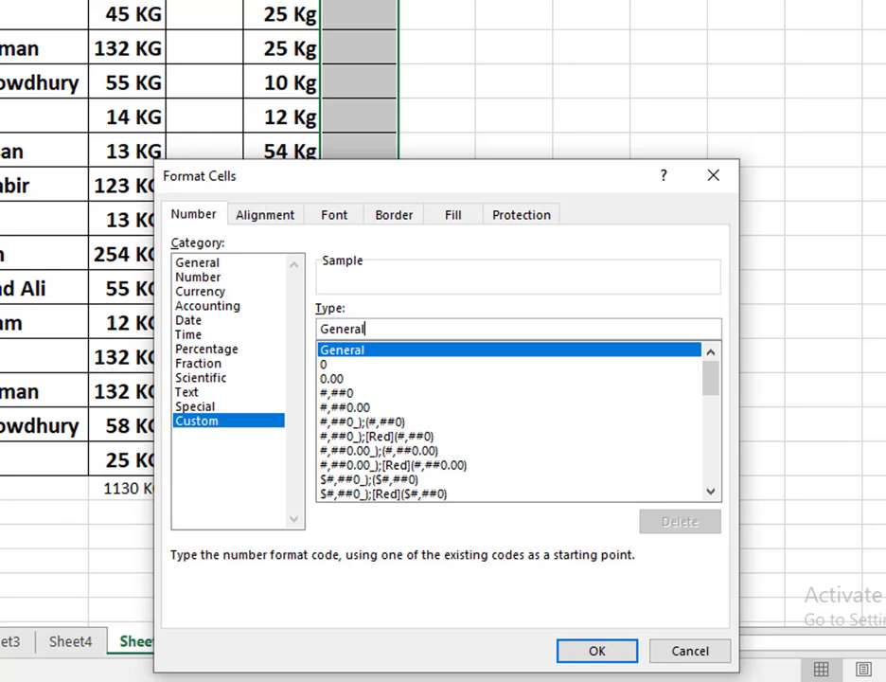
text(")
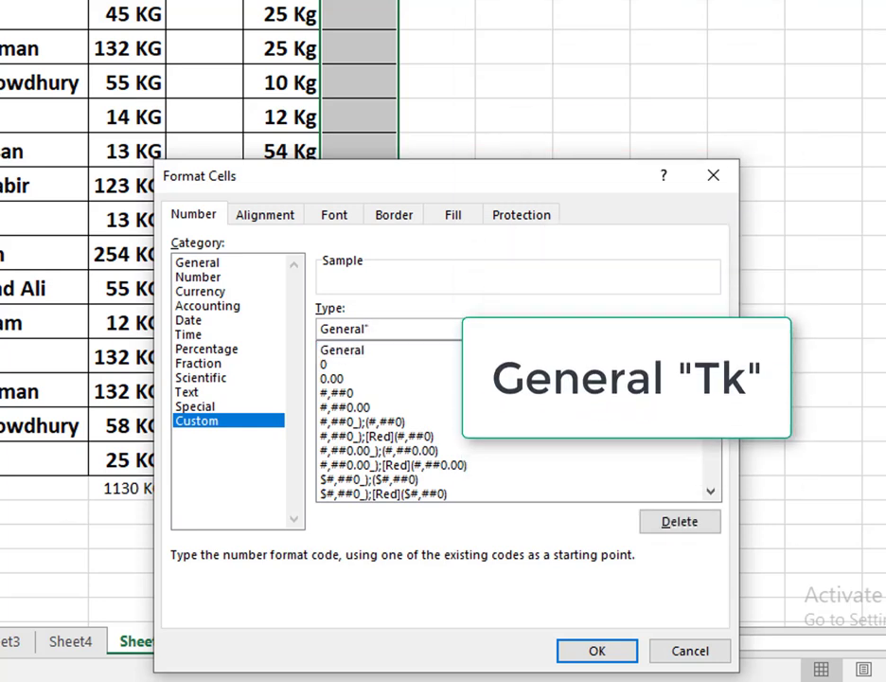
text(T)
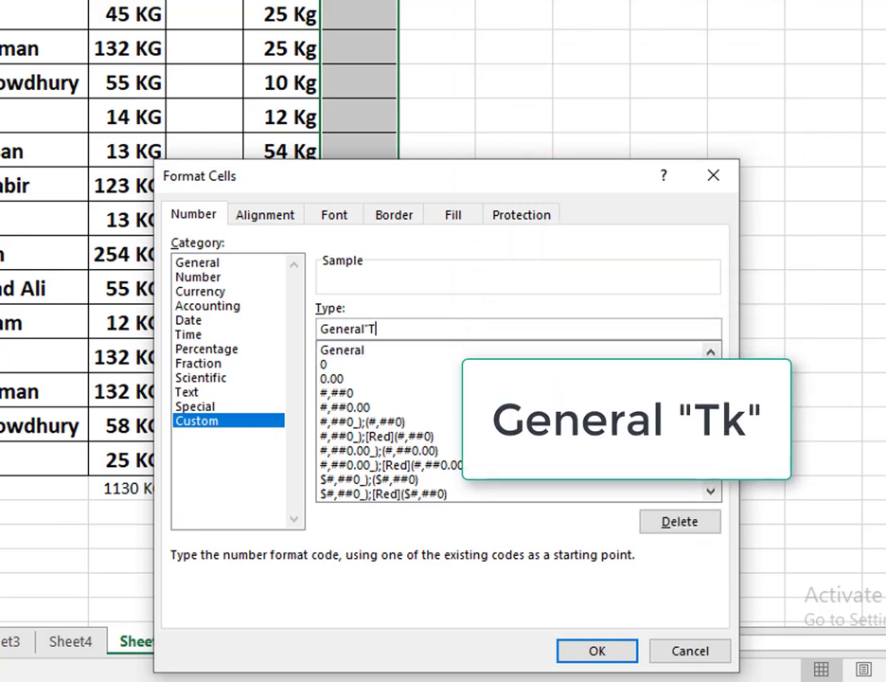
text(k)
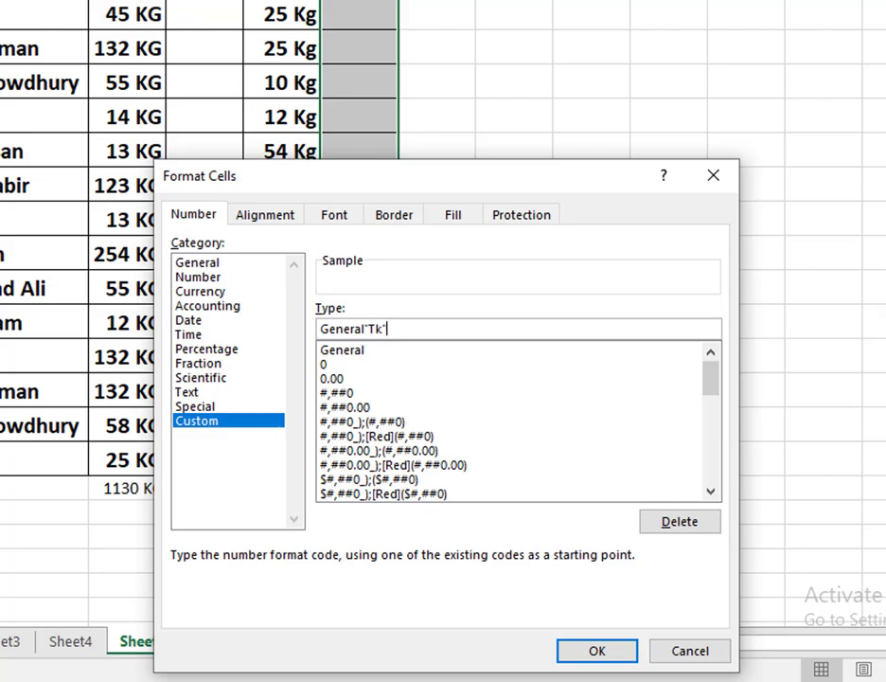
click(618, 652)
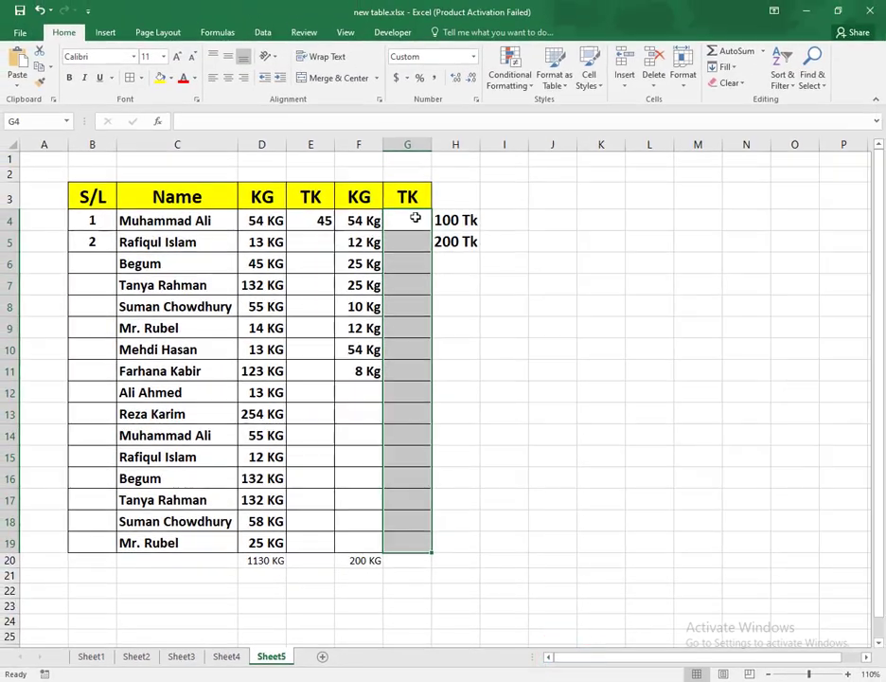
Step: Enter 10 in G4 and 12 in G5 of the second TK column
click(399, 171)
text(10)
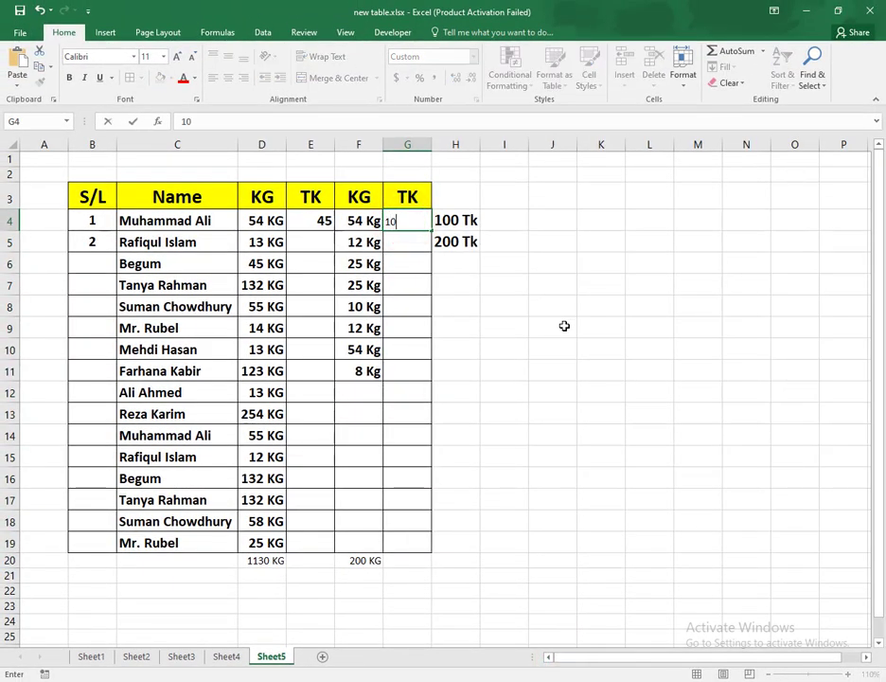
key(Return)
text(12)
key(Return)
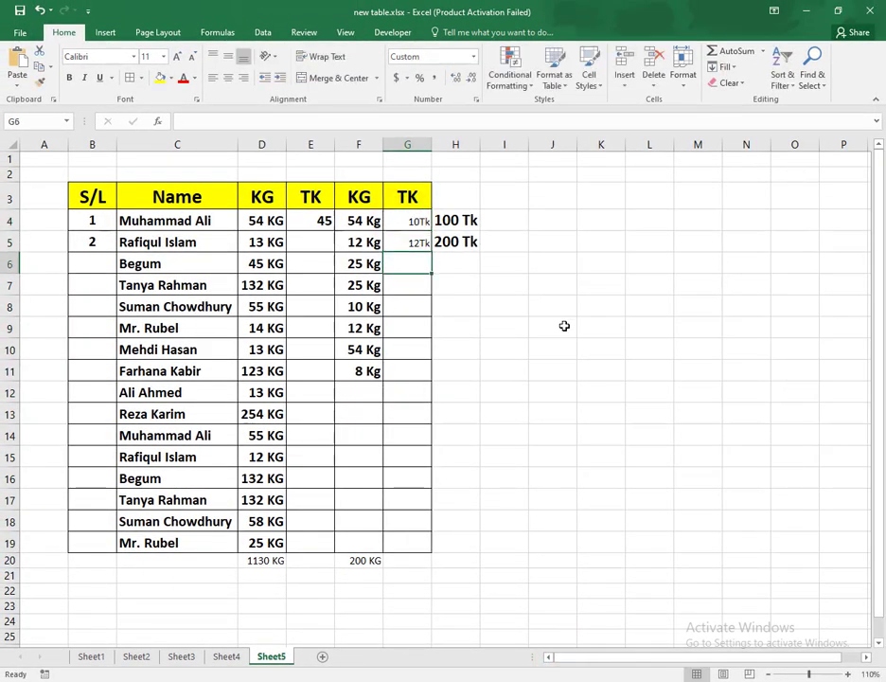
Step: Make G4:G19 bold at font size 16 and center the contents horizontally and vertically
drag(403, 170, 396, 547)
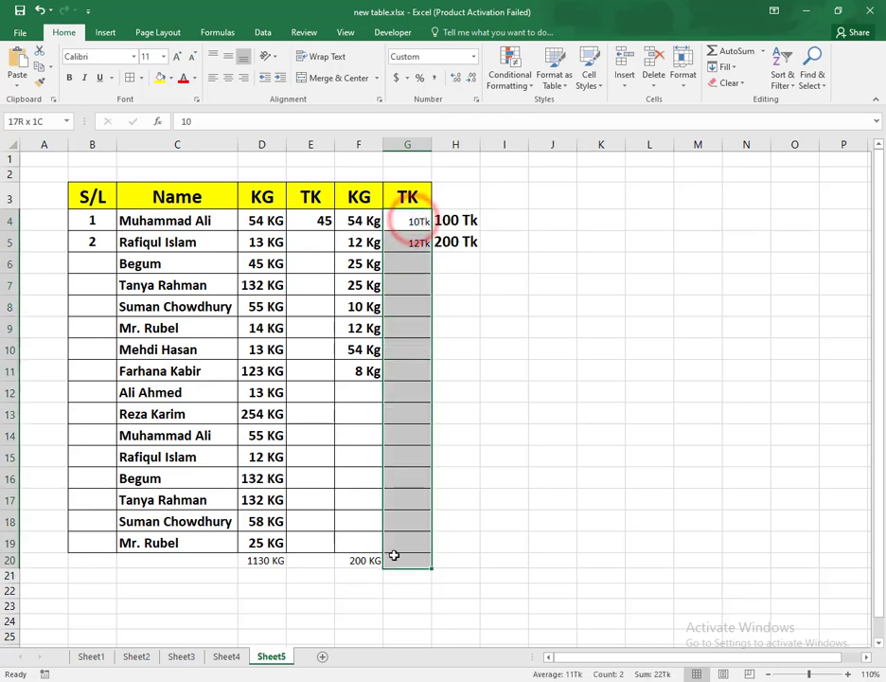
click(69, 78)
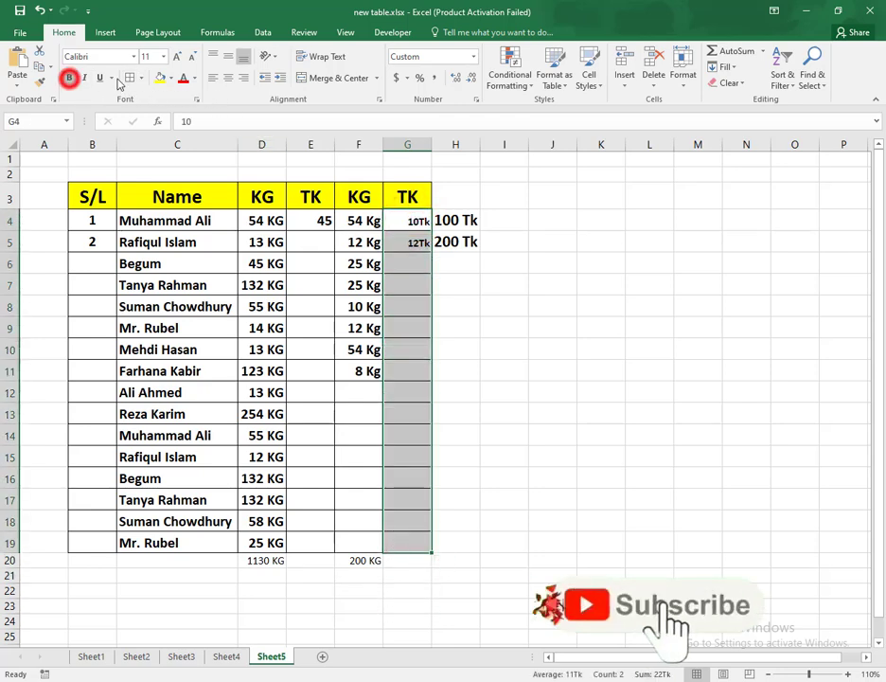
click(164, 56)
click(150, 124)
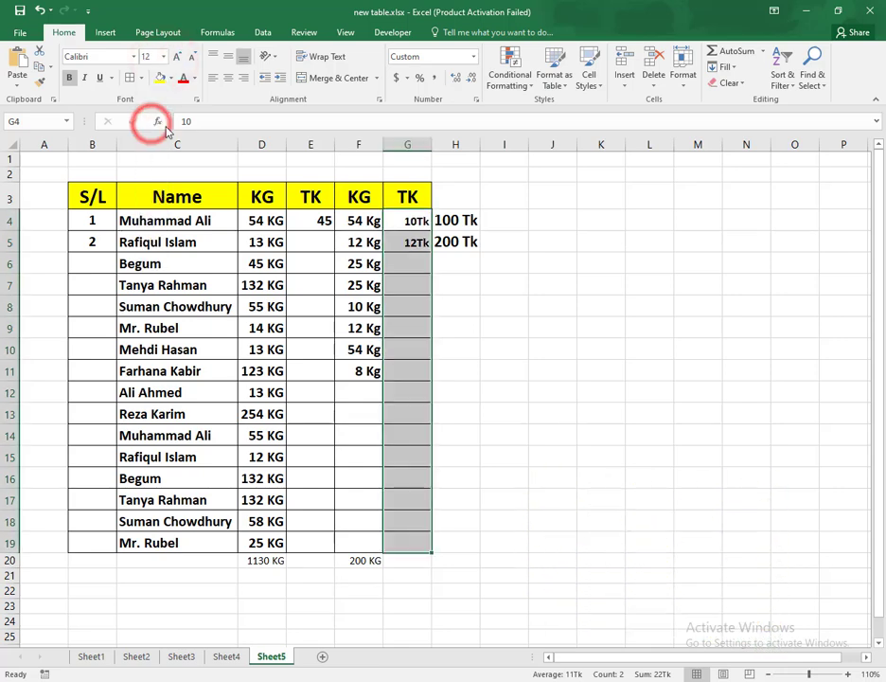
click(164, 57)
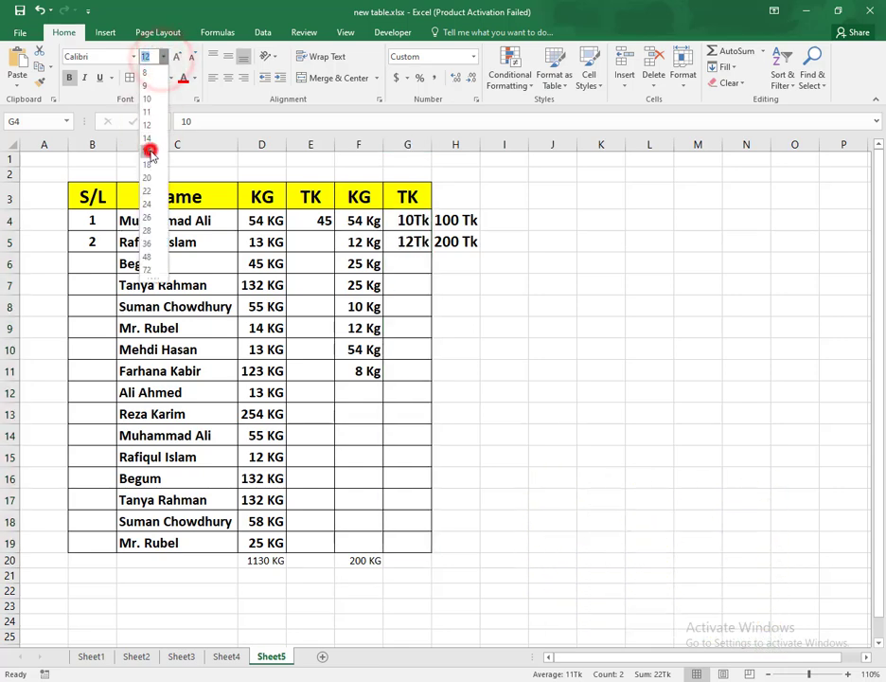
click(148, 151)
click(227, 79)
click(230, 58)
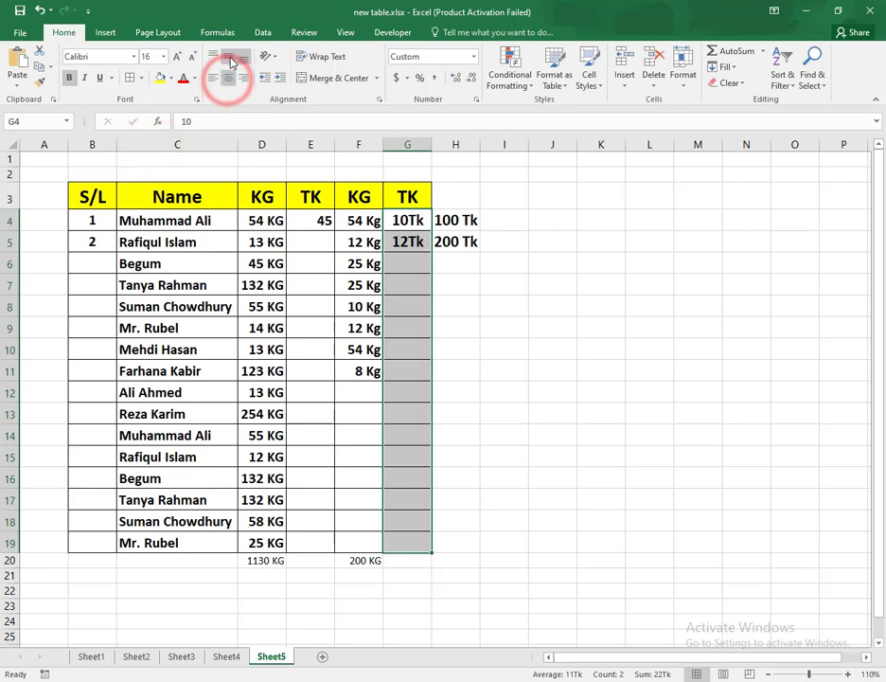
click(536, 334)
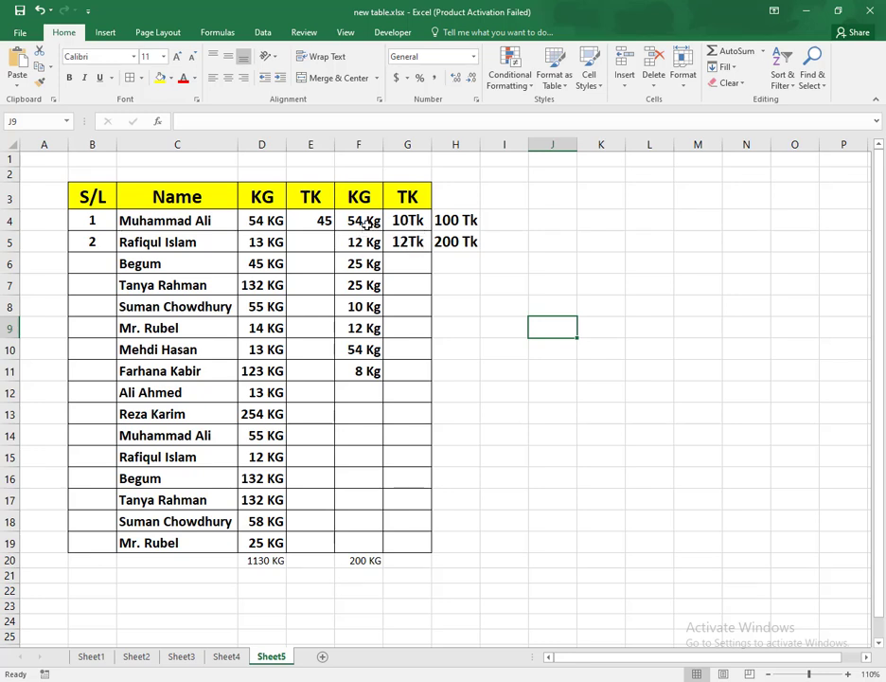
Step: Change the custom number format of G4:G19 to General "Tk", adding a space before the quoted unit
click(413, 222)
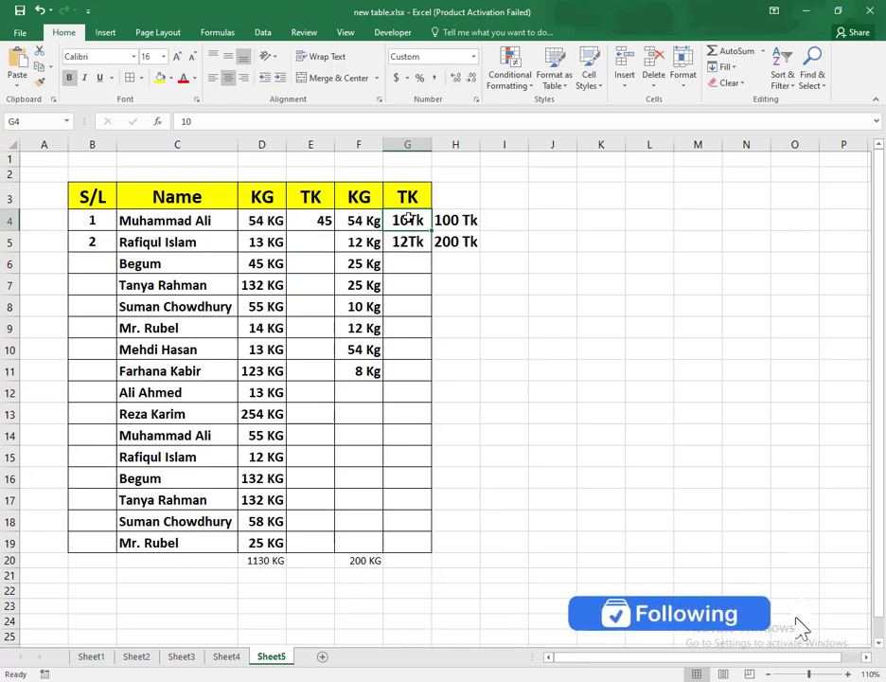
drag(408, 218, 398, 539)
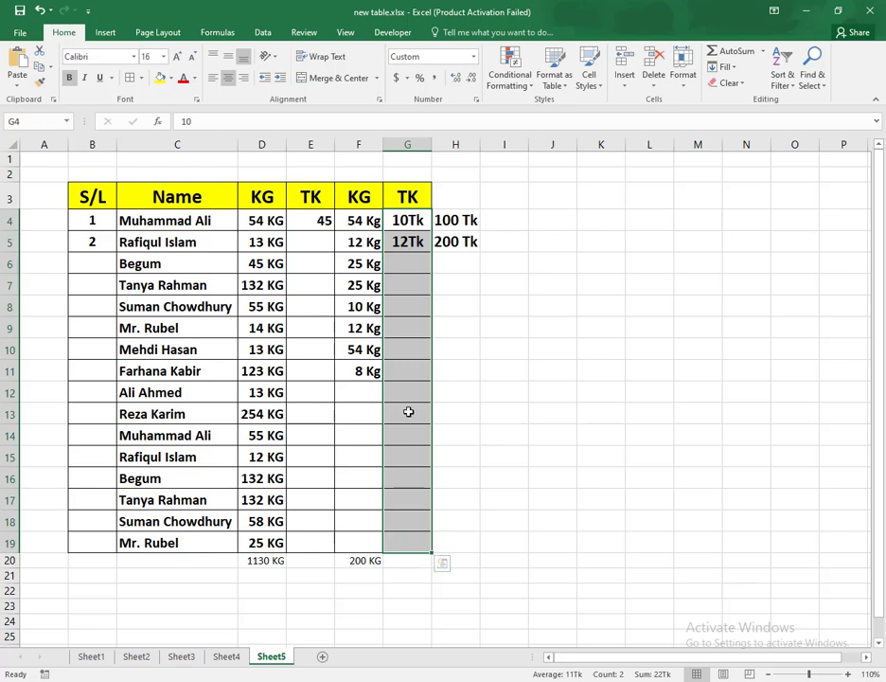
right_click(405, 322)
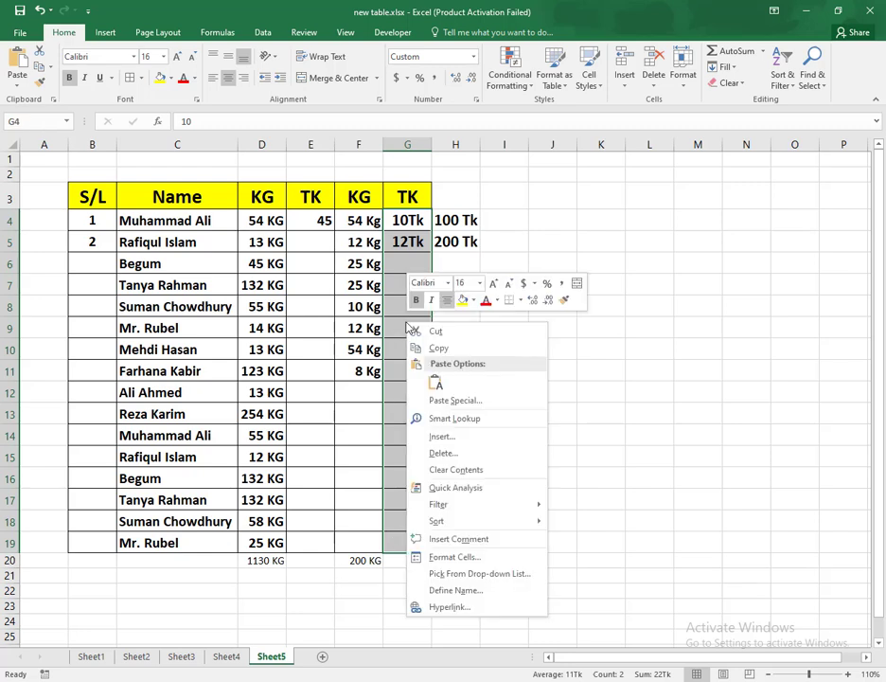
click(462, 558)
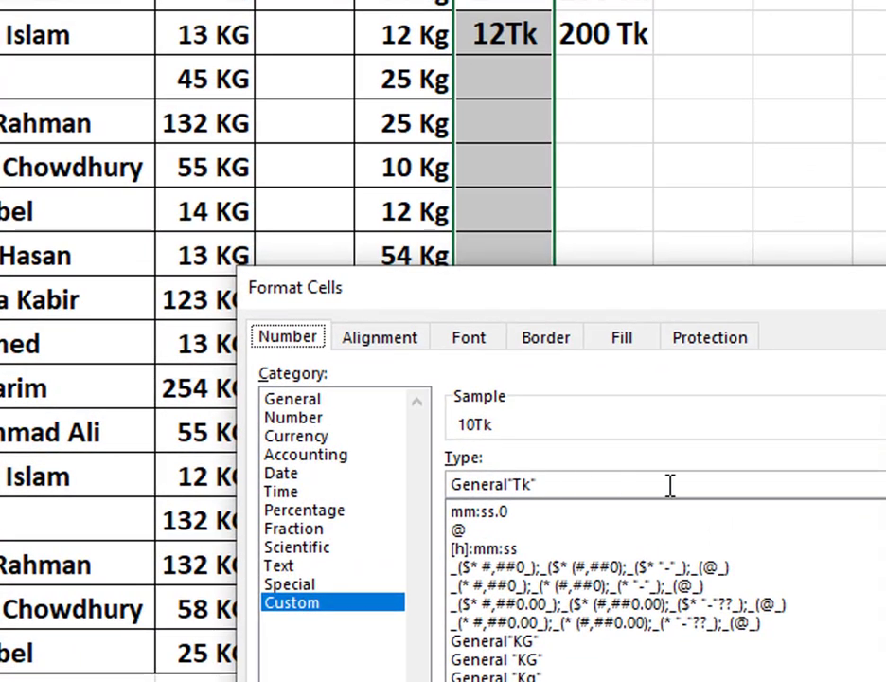
click(509, 483)
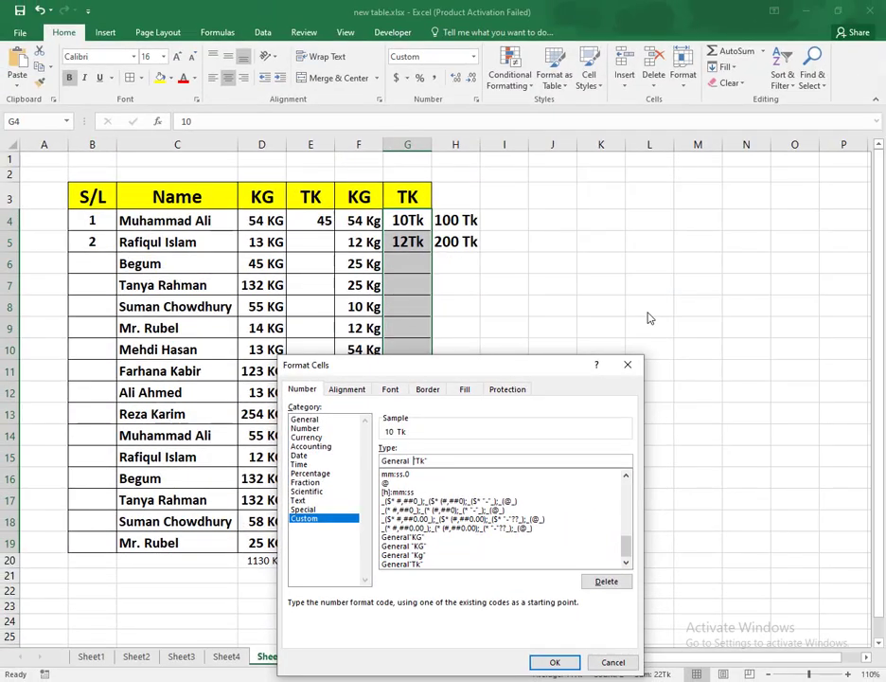
click(554, 663)
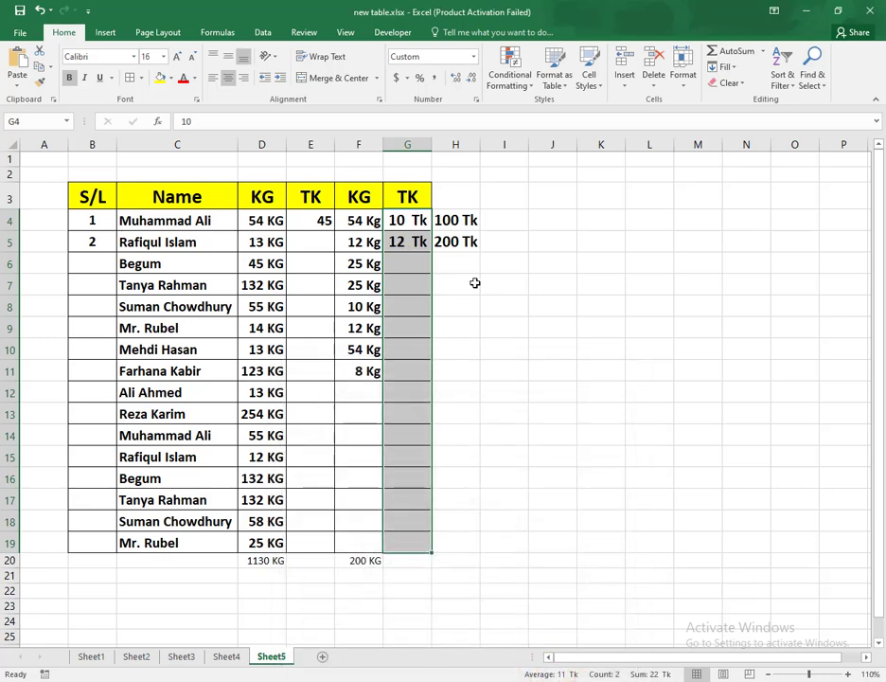
Step: Enter 25 in G6 and 12 in G7 of the second TK column
click(406, 272)
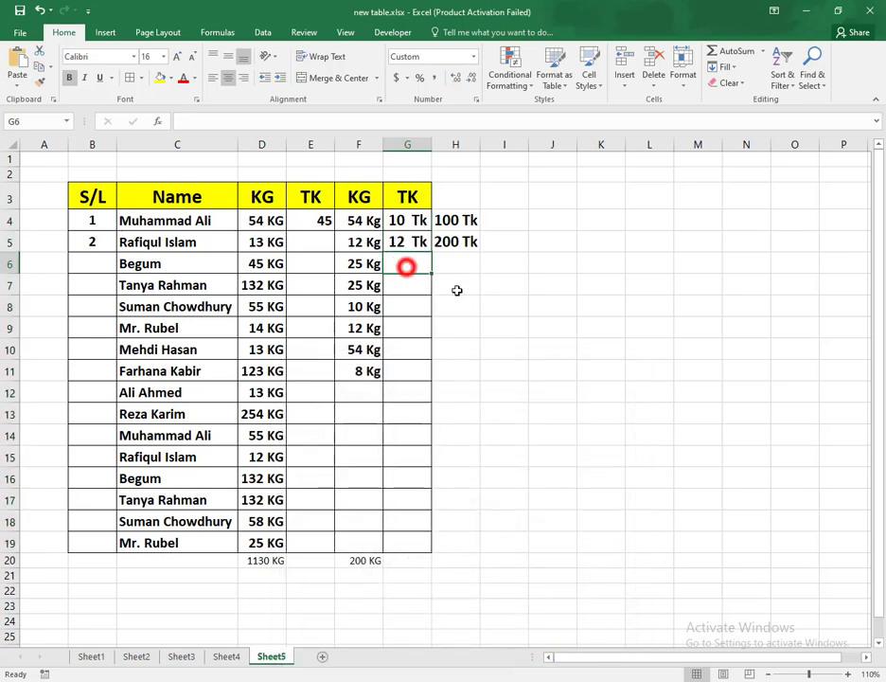
text(25)
key(Return)
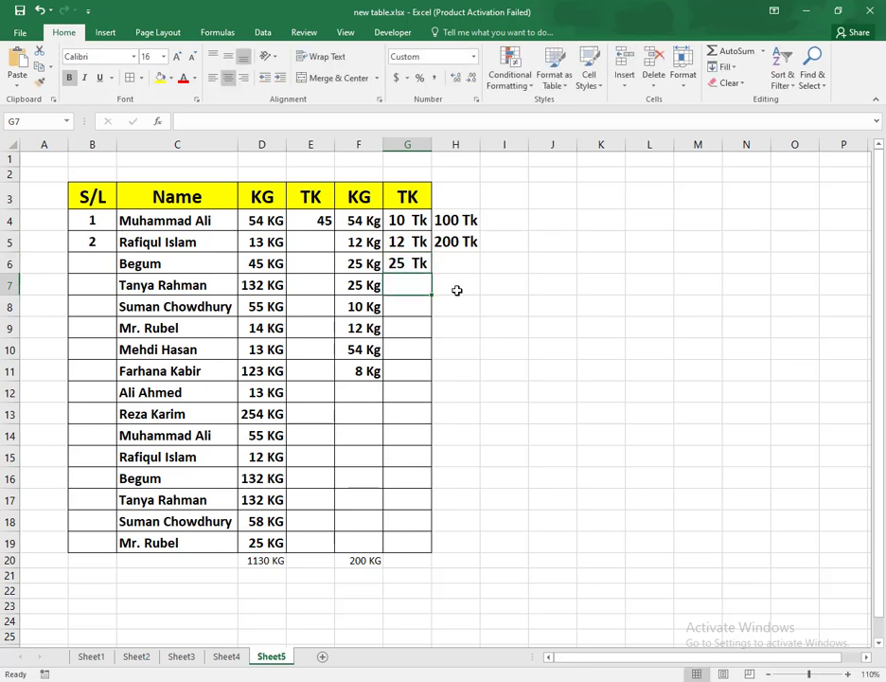
text(12 Tk)
Step: Total the second TK column in G20 with the formula =SUM(G4:G19)
click(408, 560)
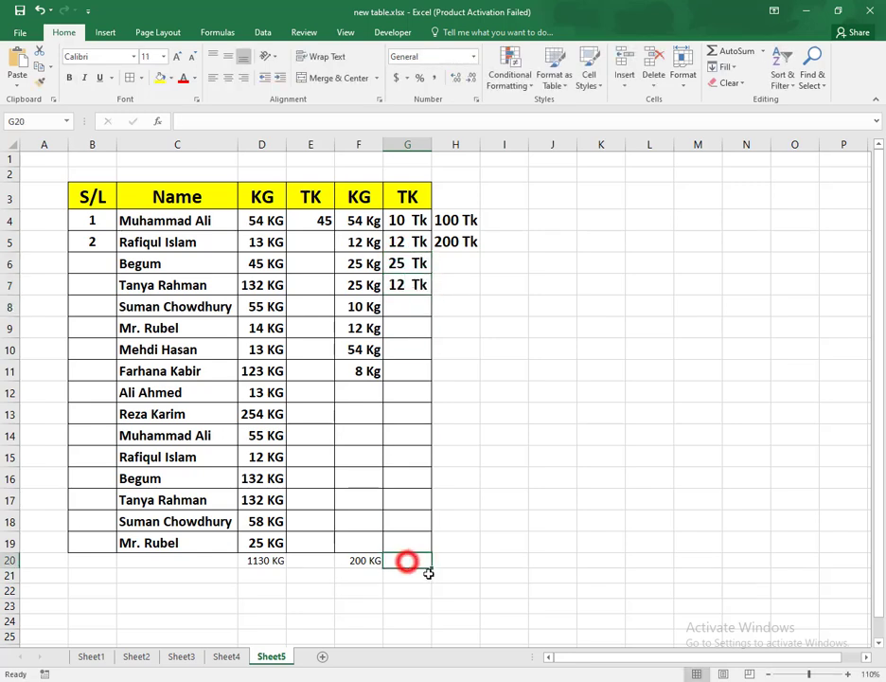
text(=sum)
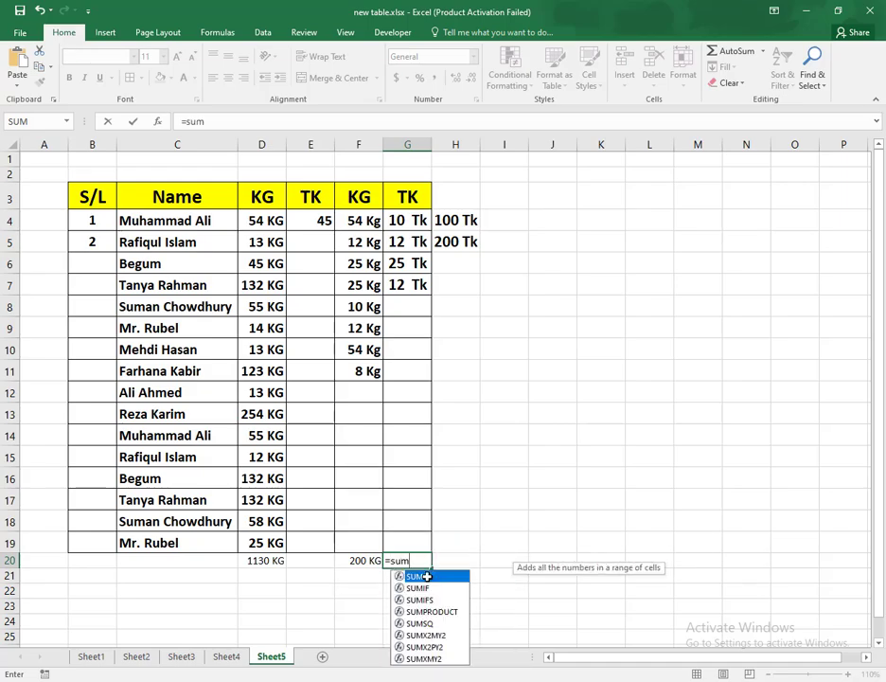
key(Tab)
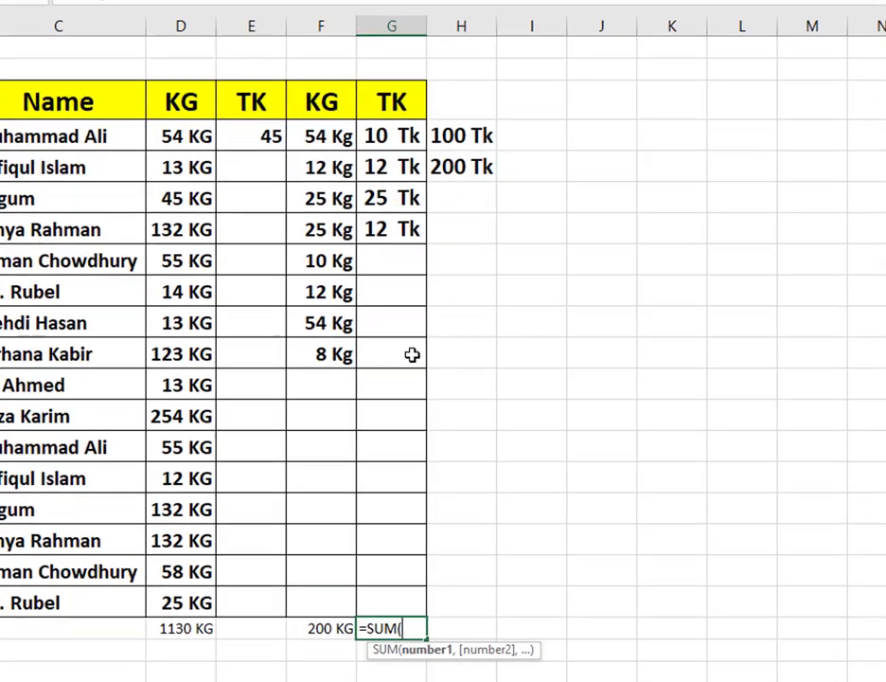
drag(393, 132, 388, 604)
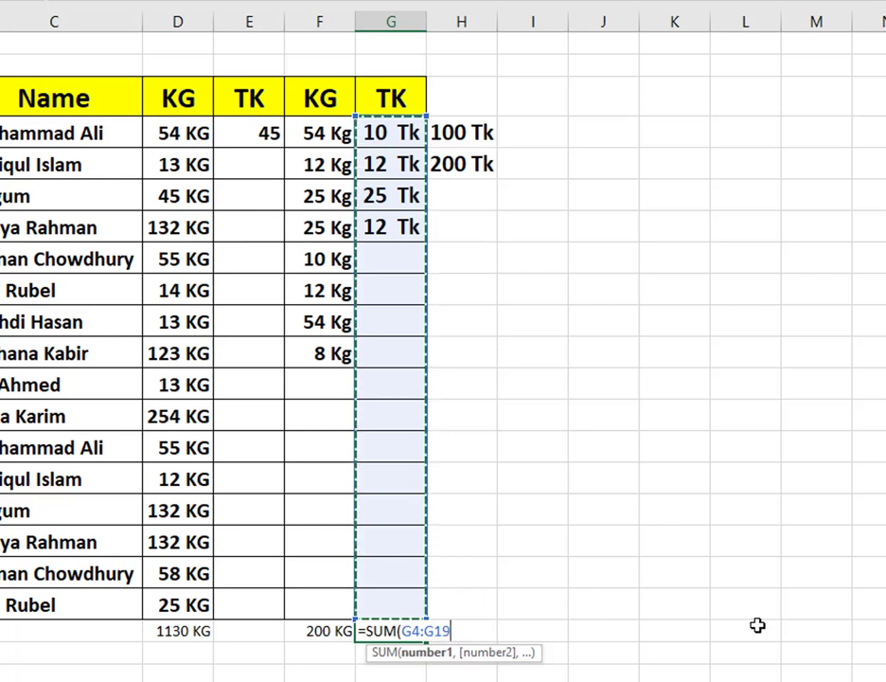
text())
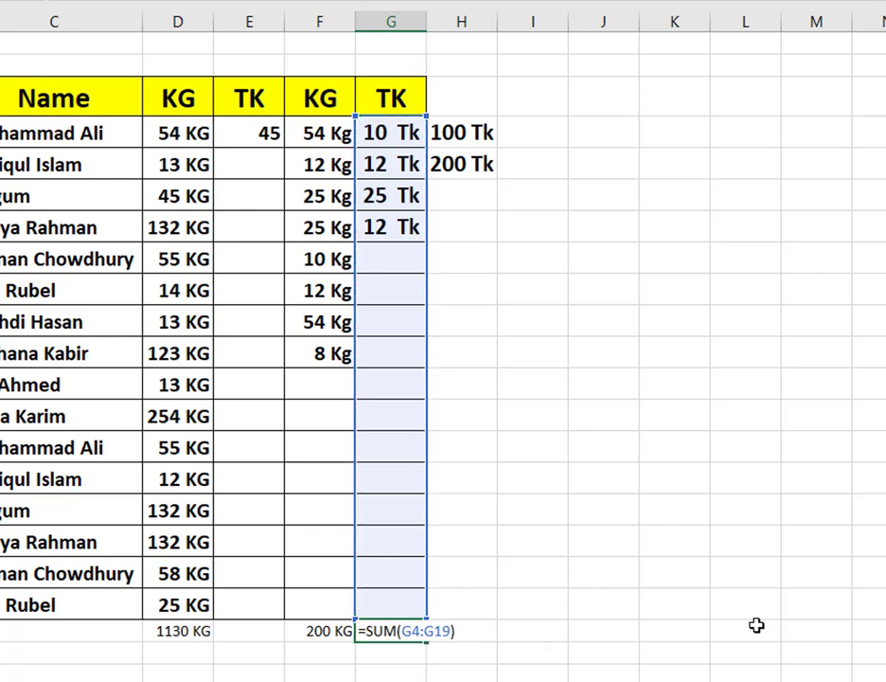
key(Return)
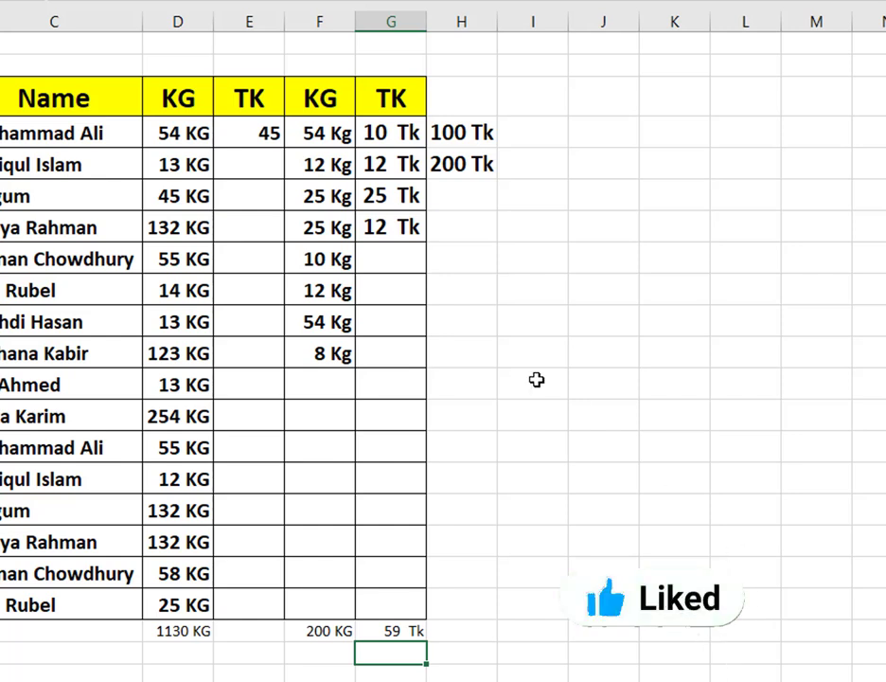
Step: Enter 1 in cell G8 of the second TK column
click(402, 257)
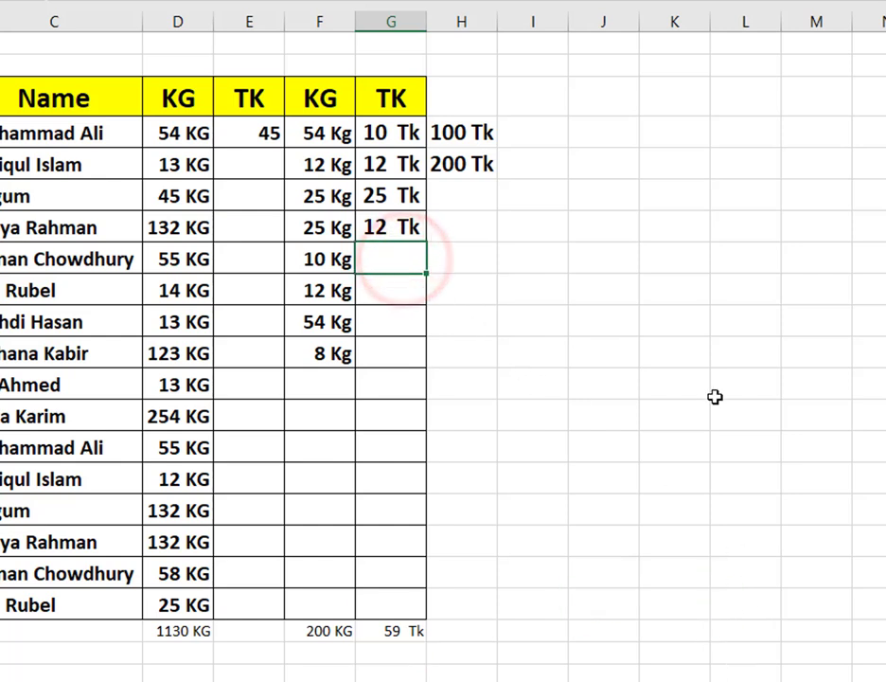
text(1)
key(Return)
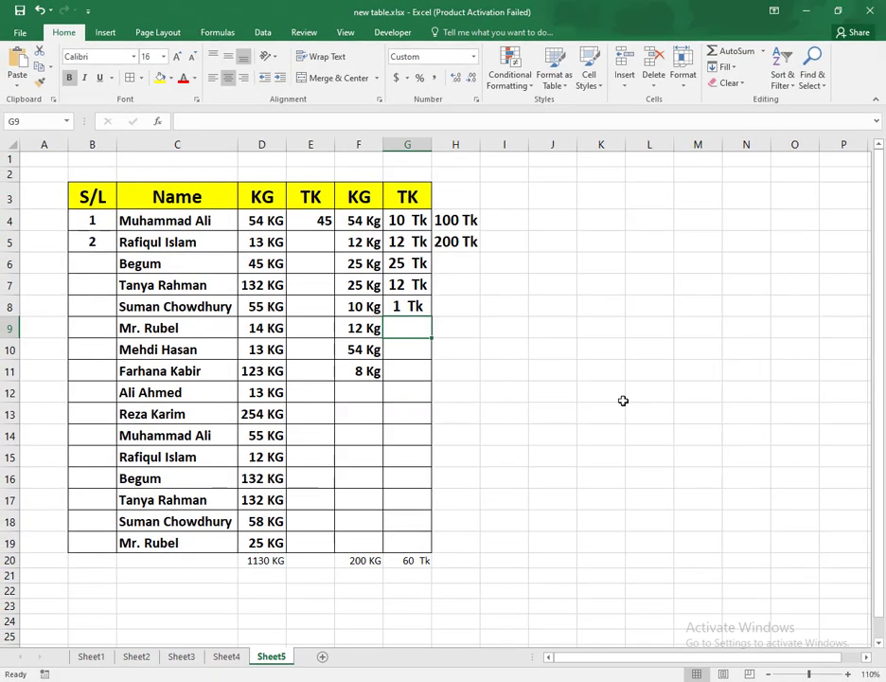
click(459, 326)
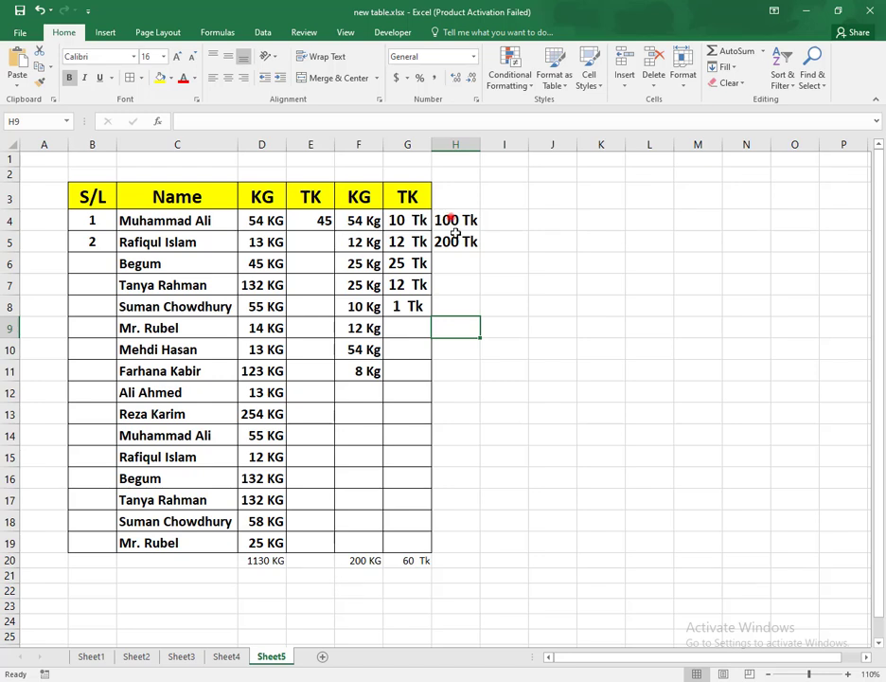
Step: Apply the custom number format General "psc" to cells H4:H19
drag(452, 220, 459, 549)
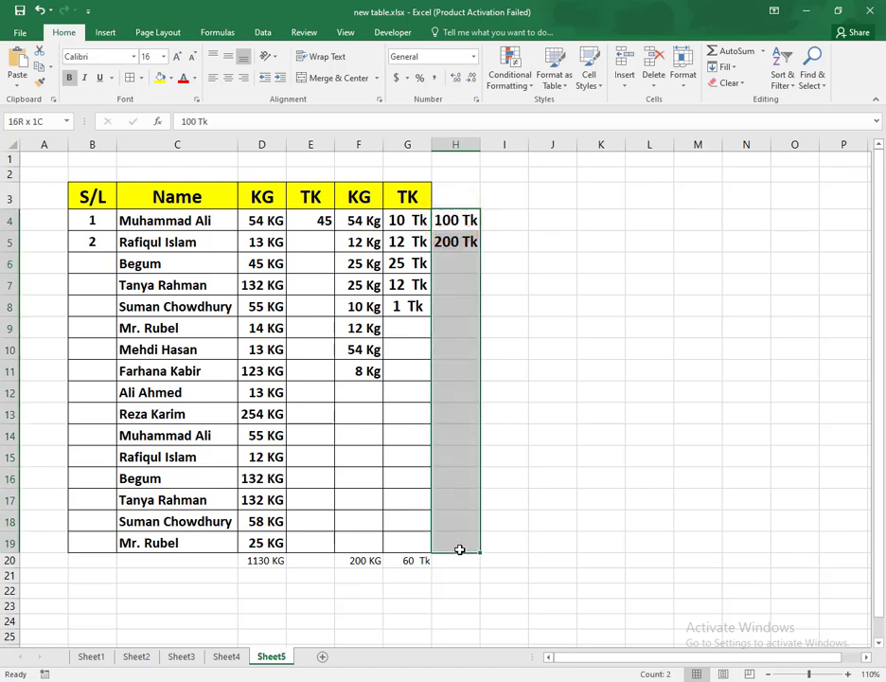
click(475, 98)
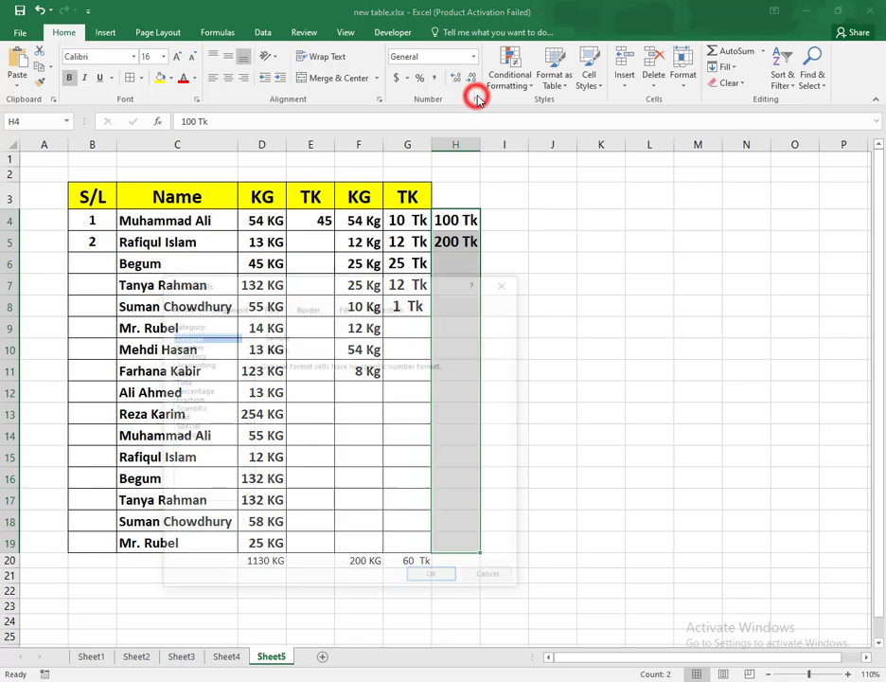
click(185, 436)
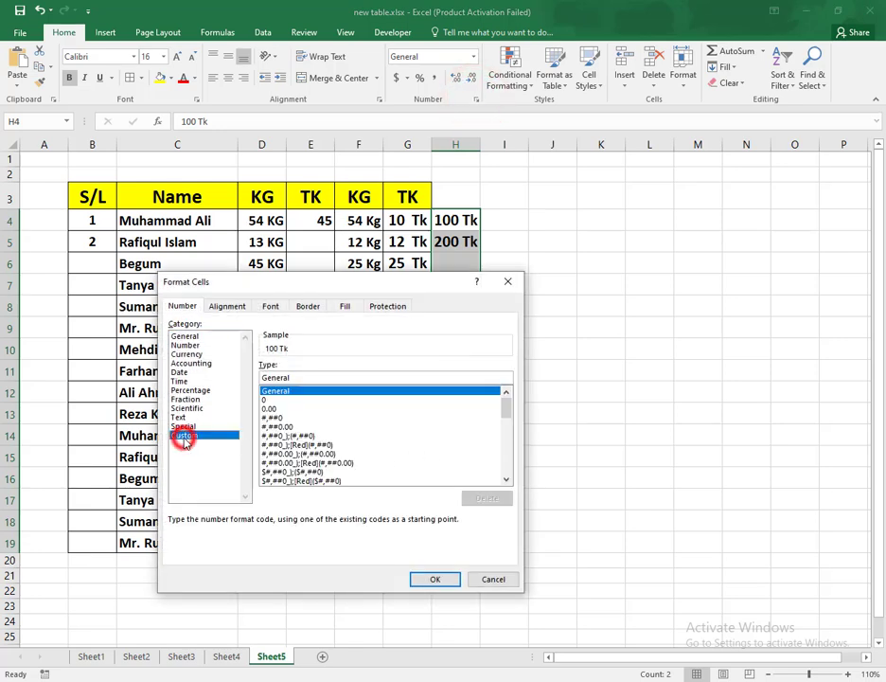
click(303, 377)
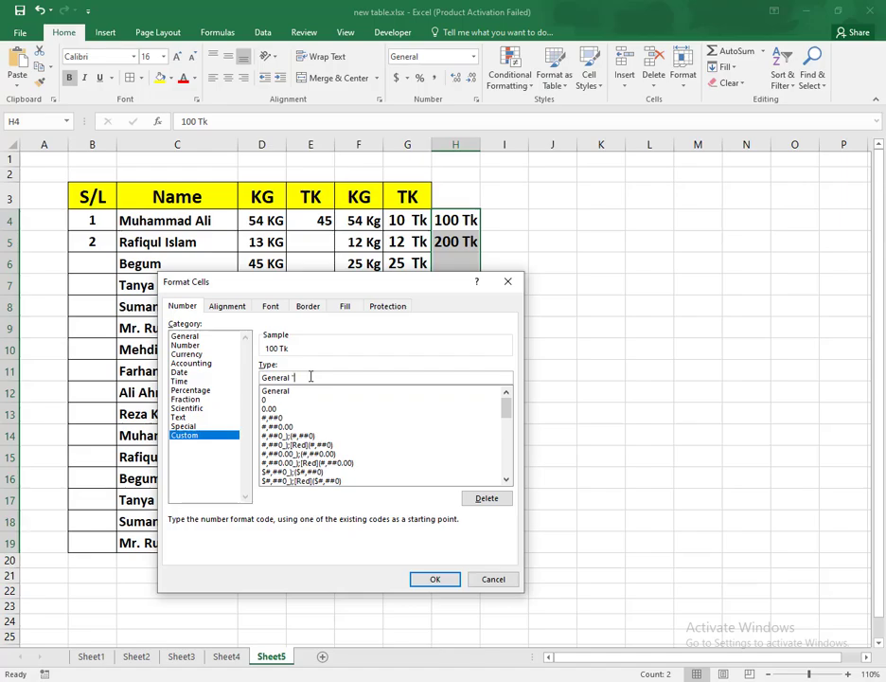
text("p)
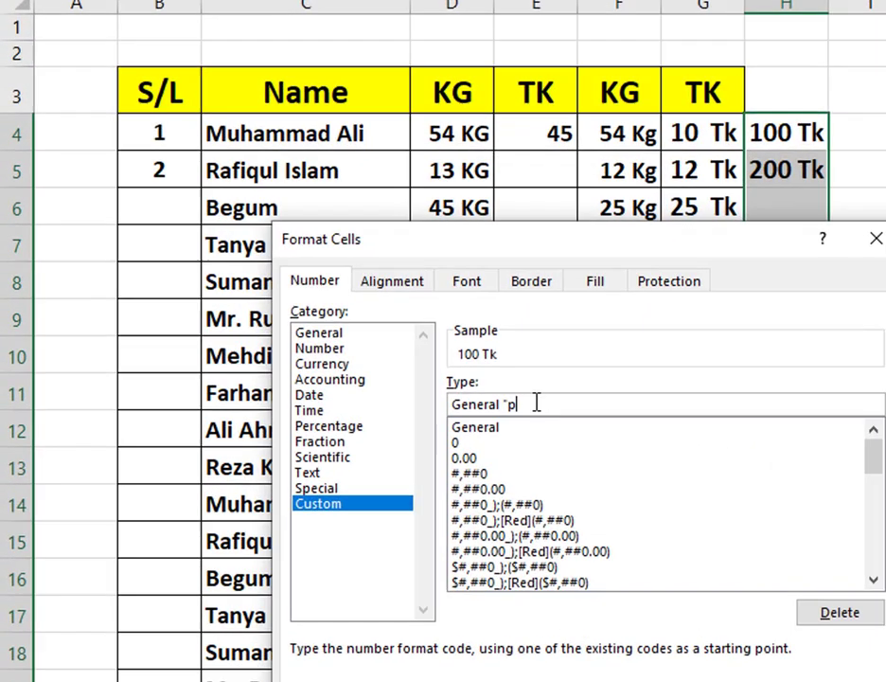
text(e)
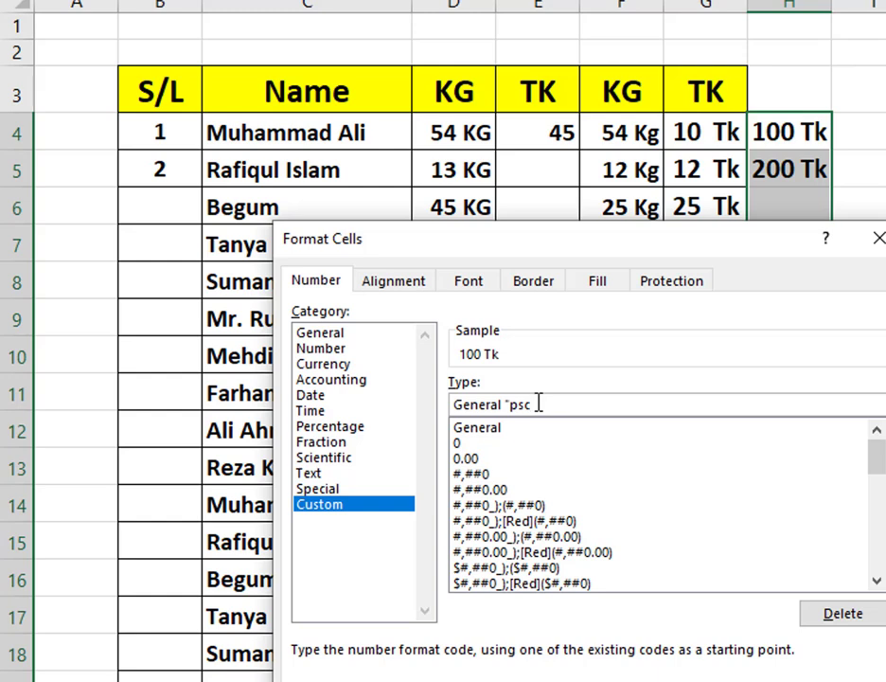
drag(537, 403, 519, 406)
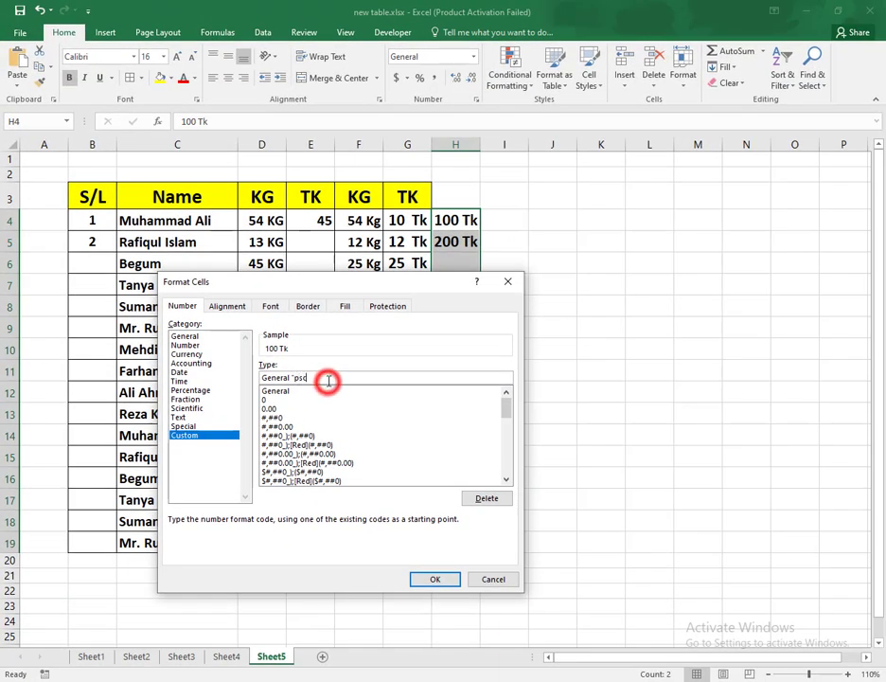
text(")
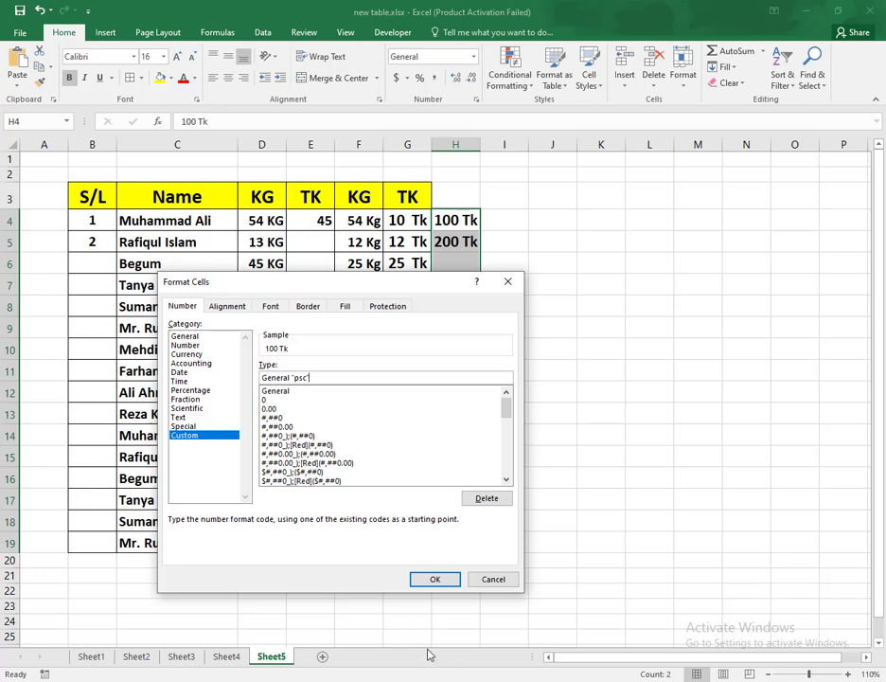
click(443, 580)
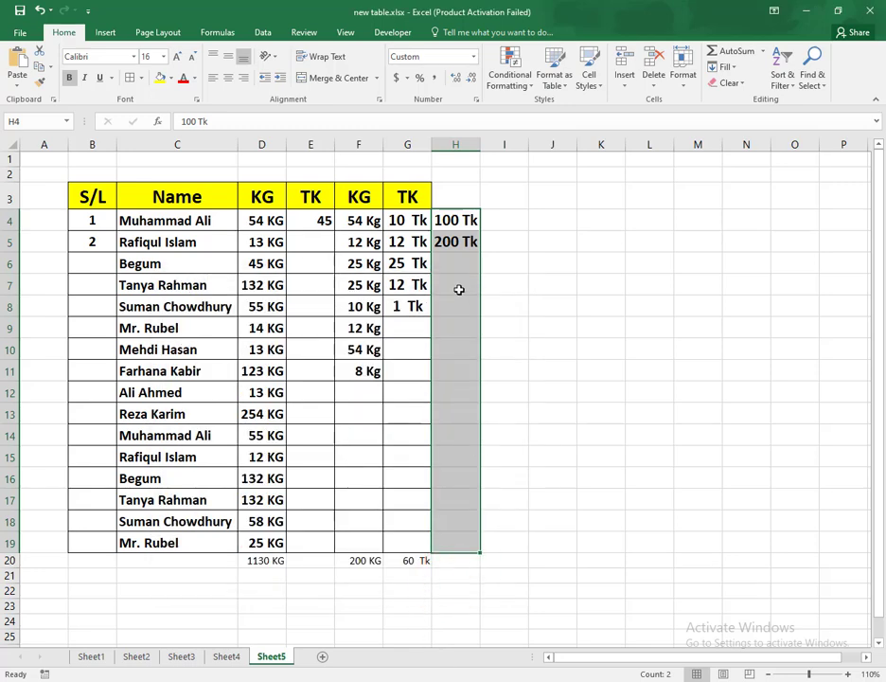
Step: Enter 12, 132 and 12385 in cells H7, H8 and H9
click(459, 289)
text(12)
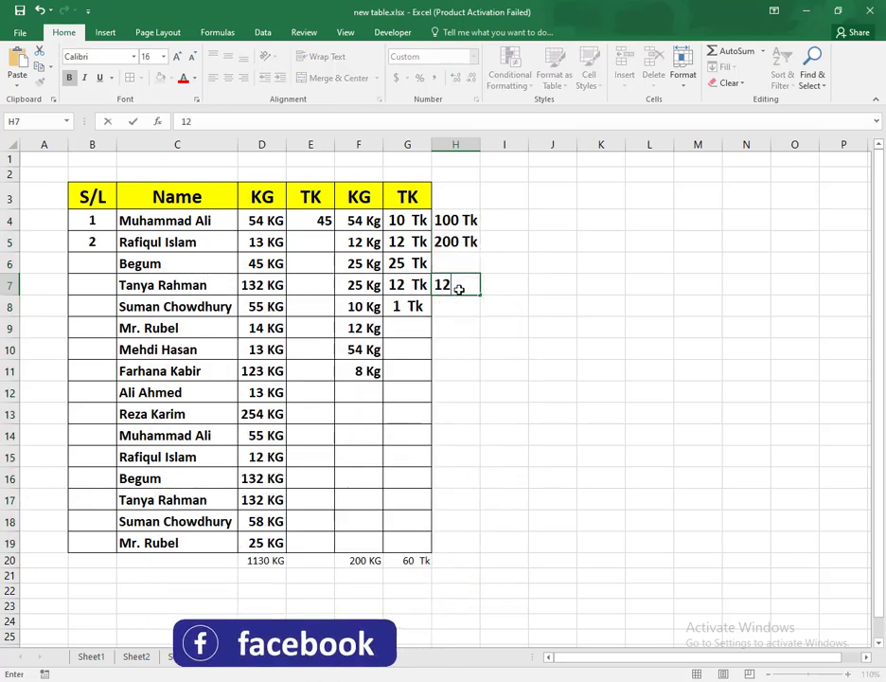
key(Return)
text(132)
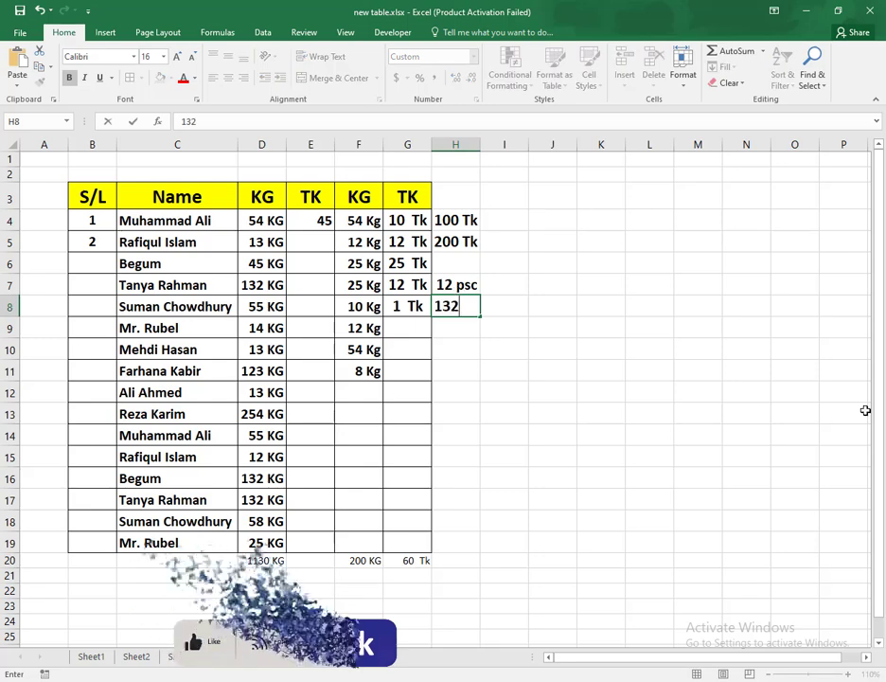
key(Return)
text(12385)
key(Return)
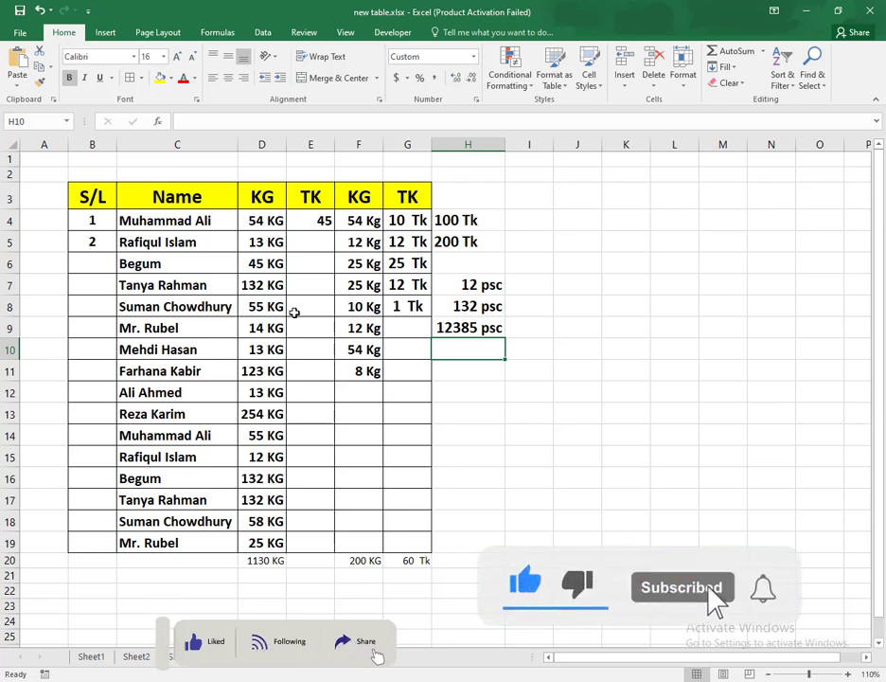
Step: Enter 1321 in cell G10 of the second TK column
click(274, 224)
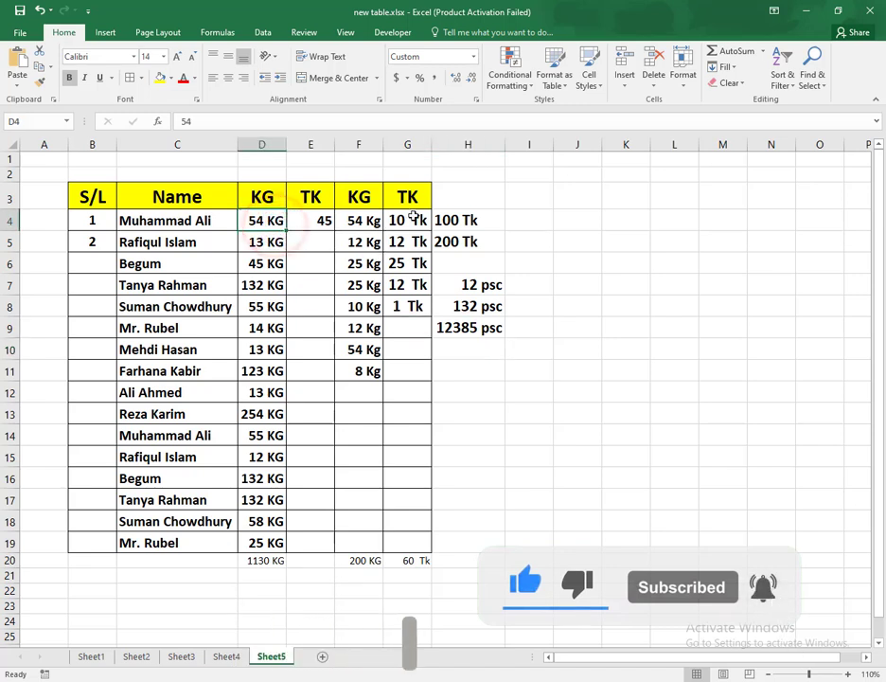
drag(407, 220, 413, 548)
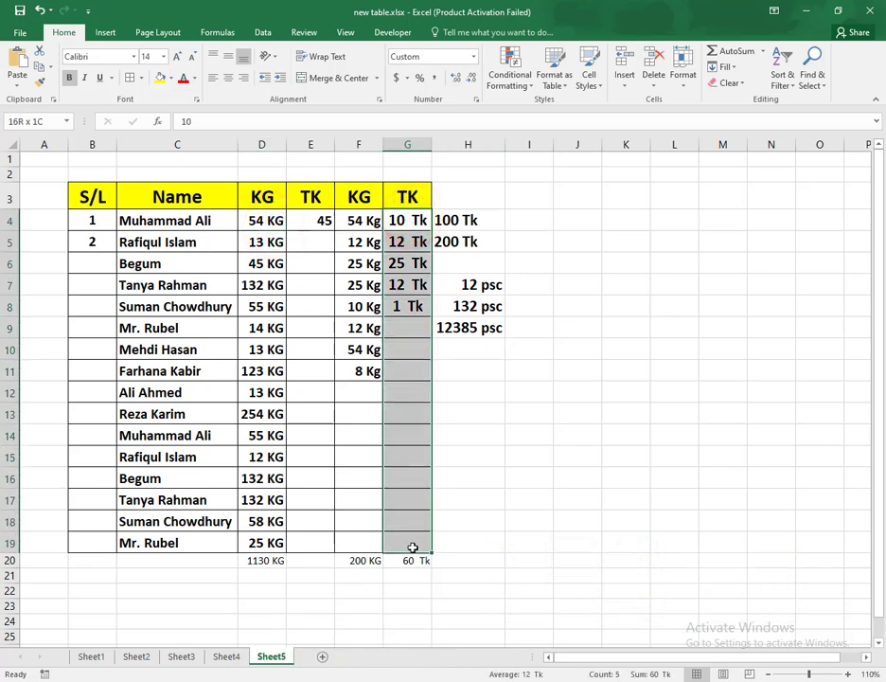
click(409, 347)
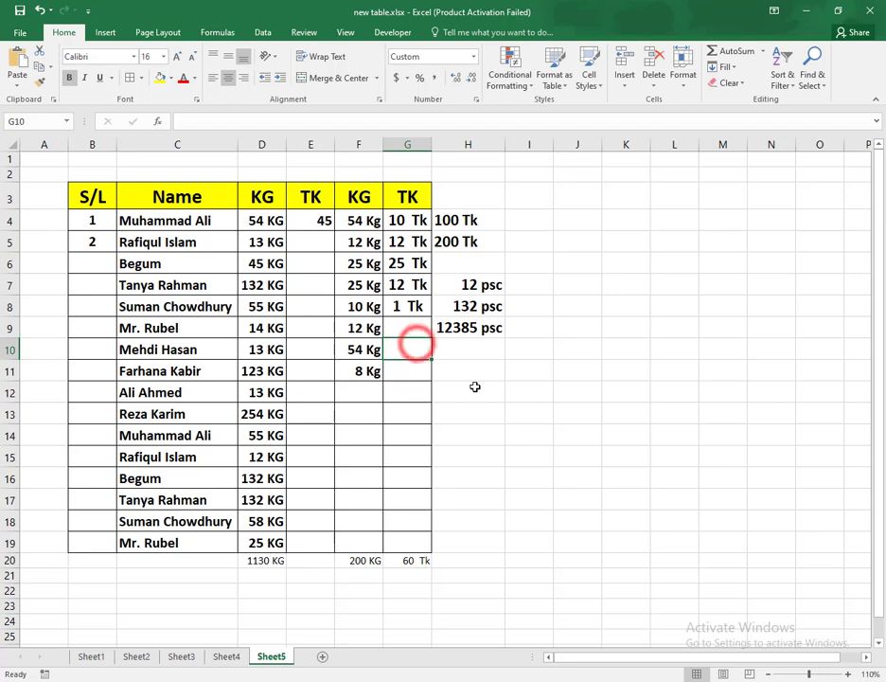
text(1321)
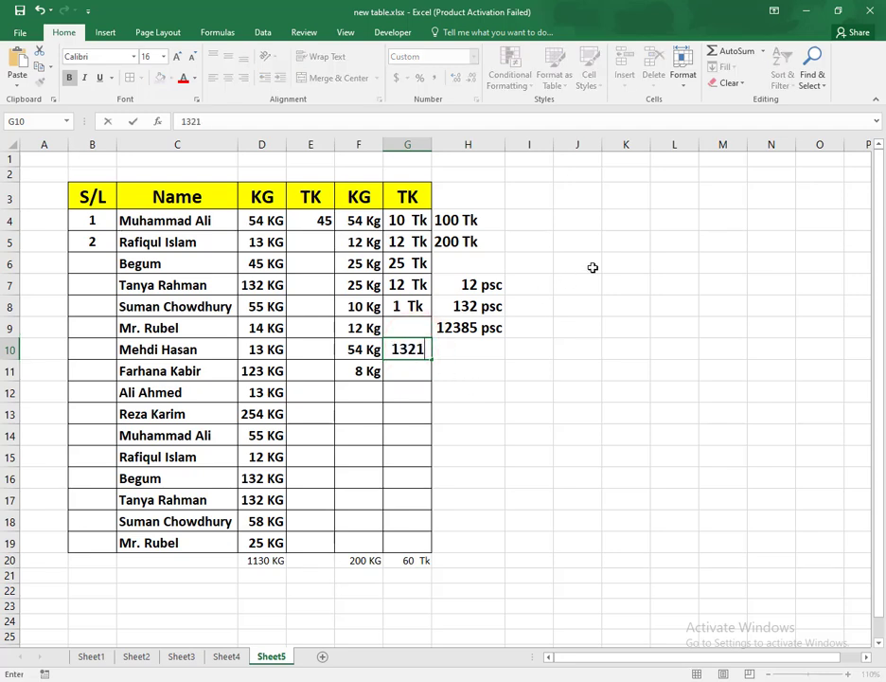
click(561, 215)
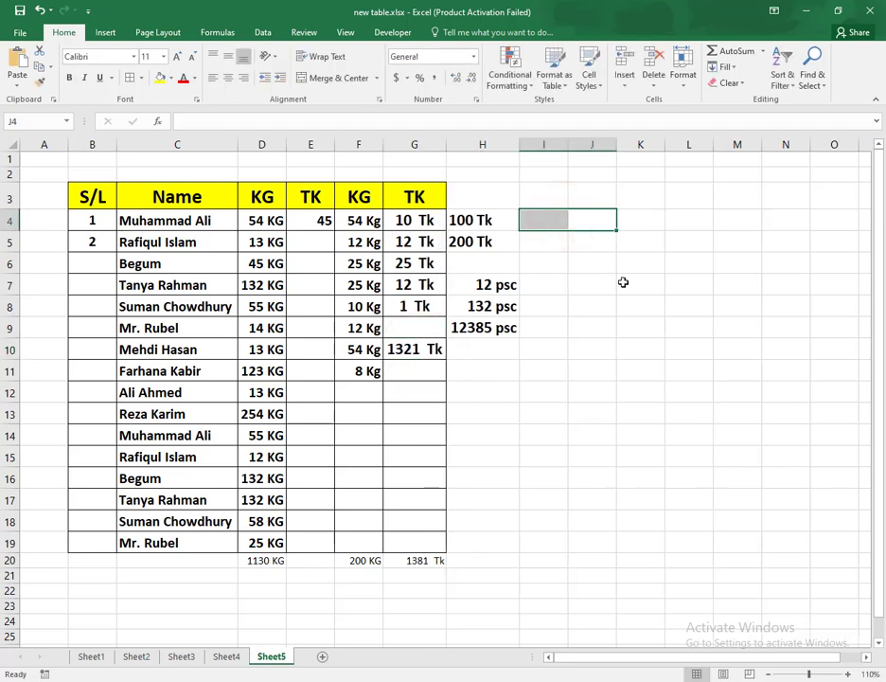
Step: Enter 254 in J5, copy it down to J17, and centre the cells horizontally and vertically
double_click(603, 240)
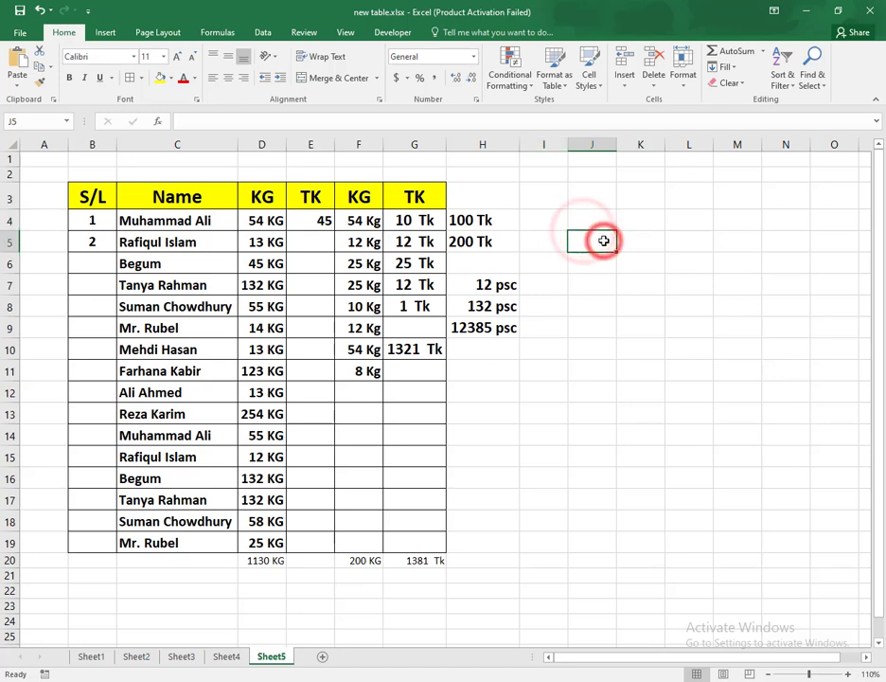
text(254)
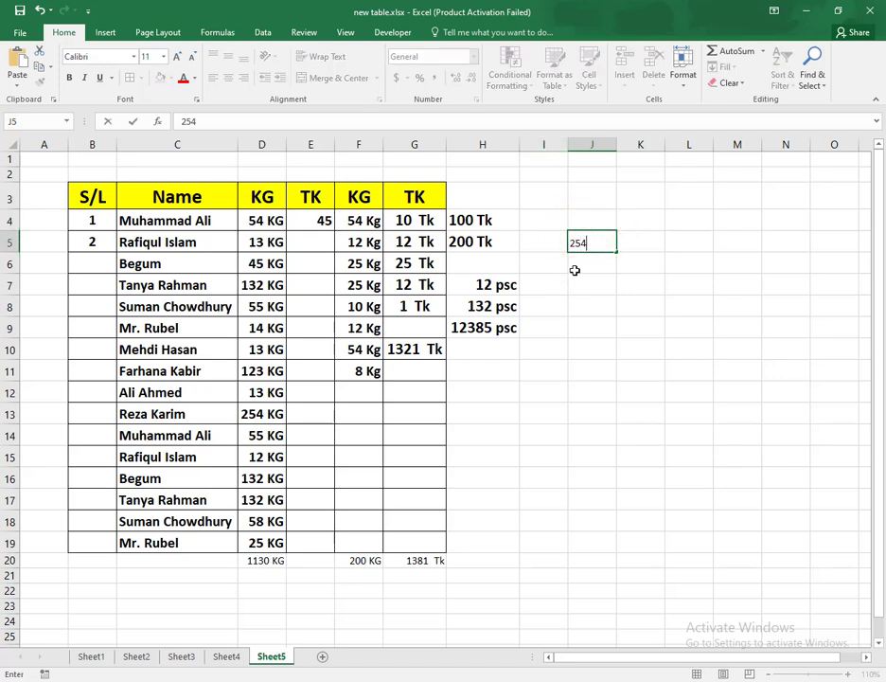
click(575, 269)
click(594, 239)
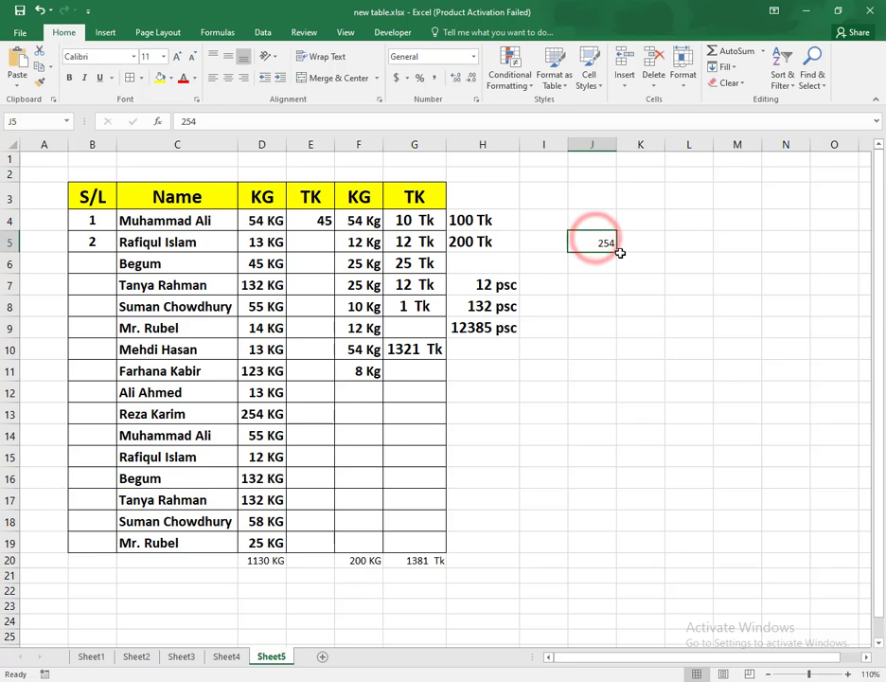
drag(620, 253, 606, 507)
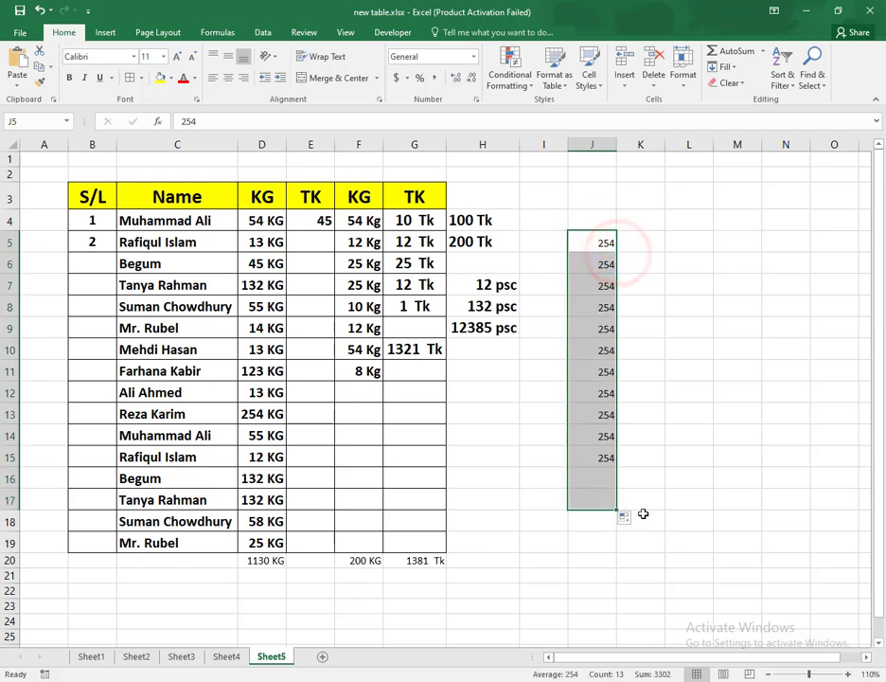
click(229, 77)
click(227, 56)
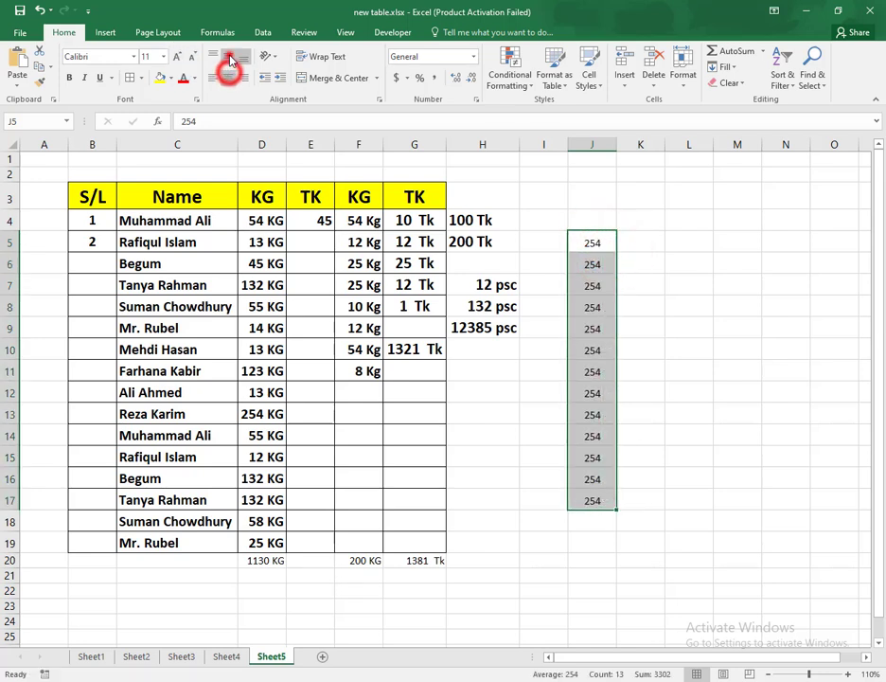
Step: Try adding the unit tk by hand after the number 254 in cell J5
click(609, 242)
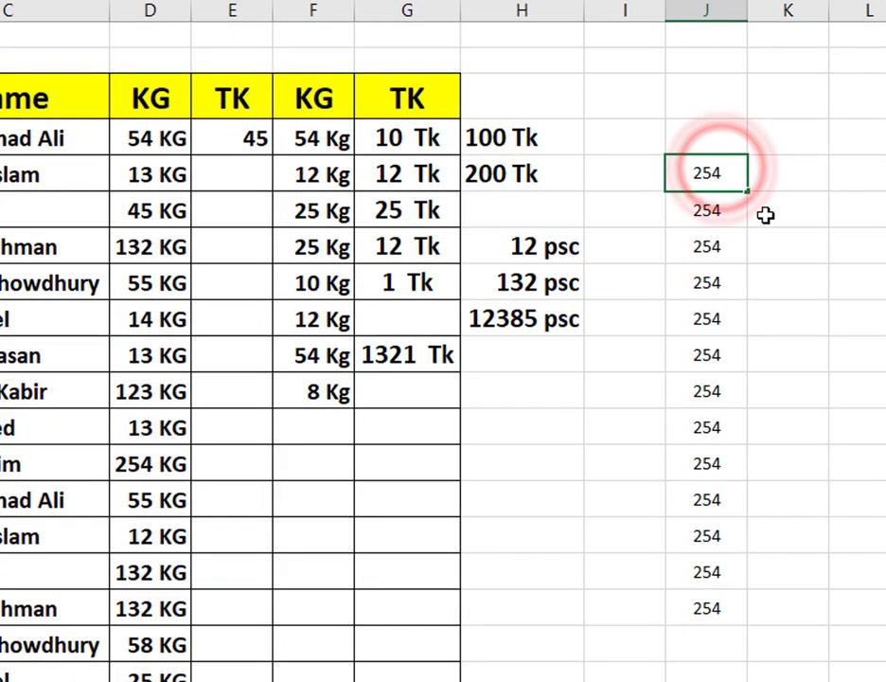
key(F2)
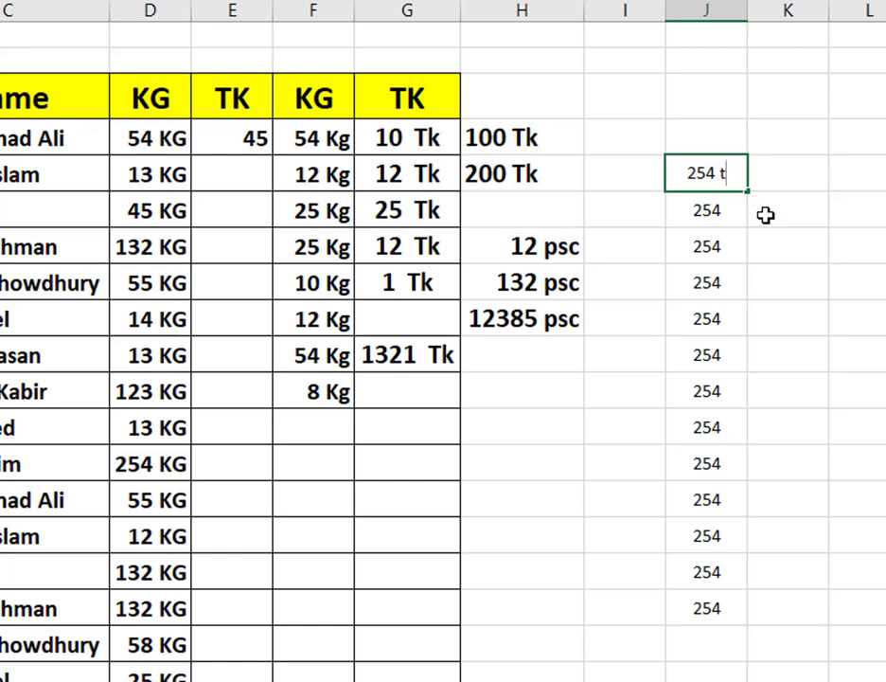
text(k)
key(Return)
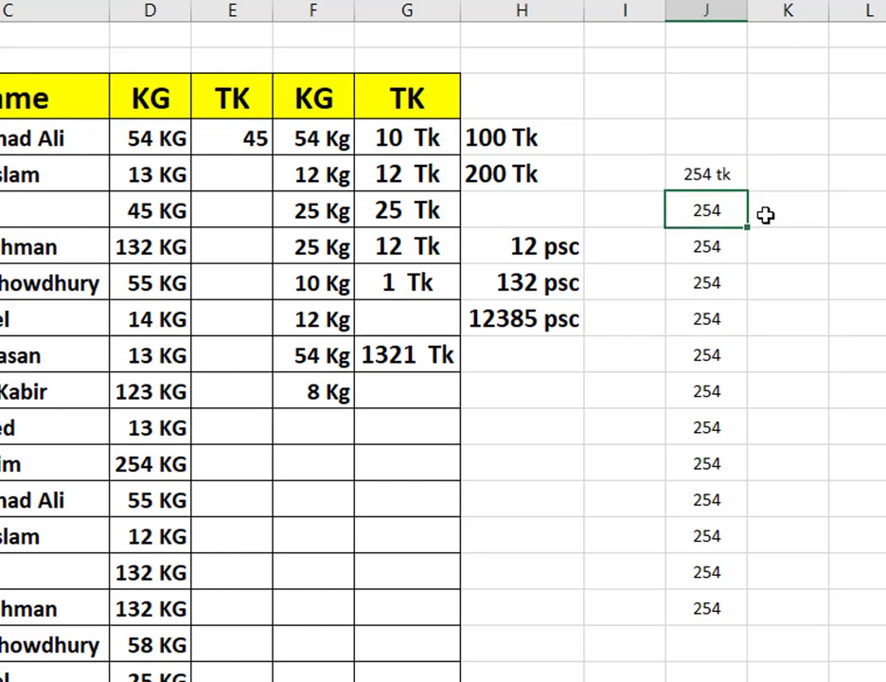
double_click(725, 174)
text(tk)
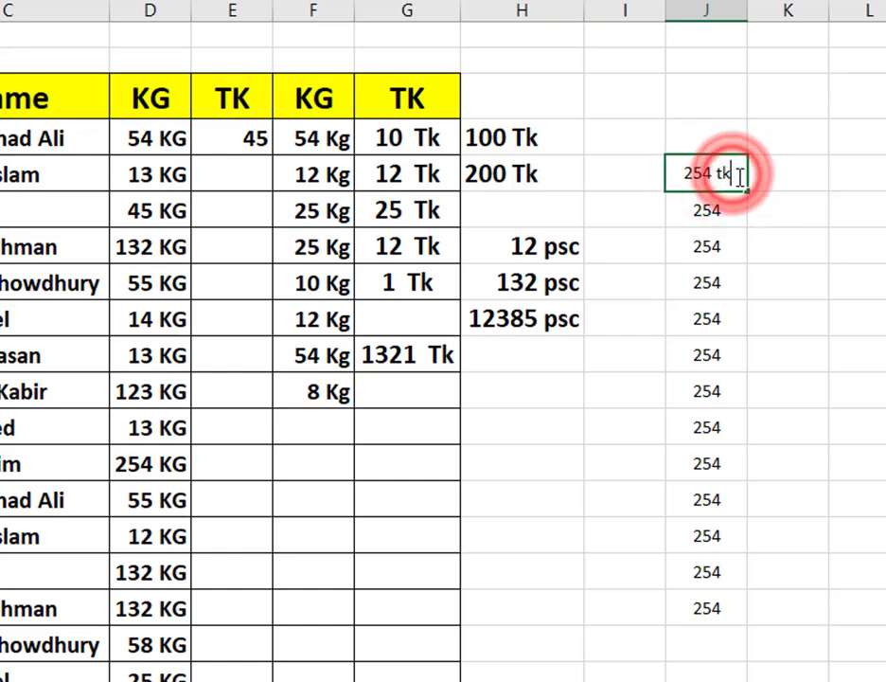
key(ctrl+Return)
key(BackSpace)
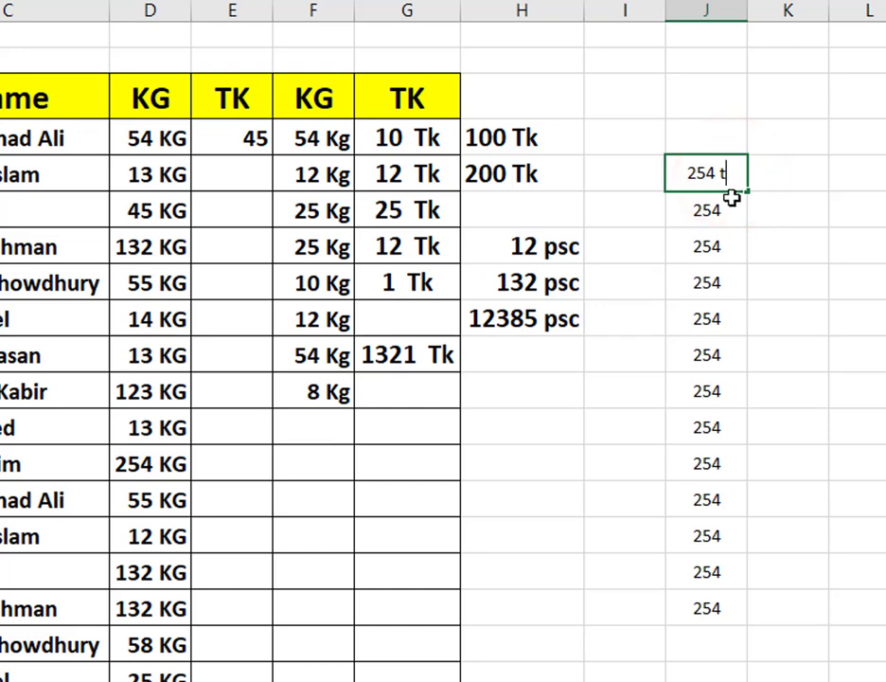
key(BackSpace)
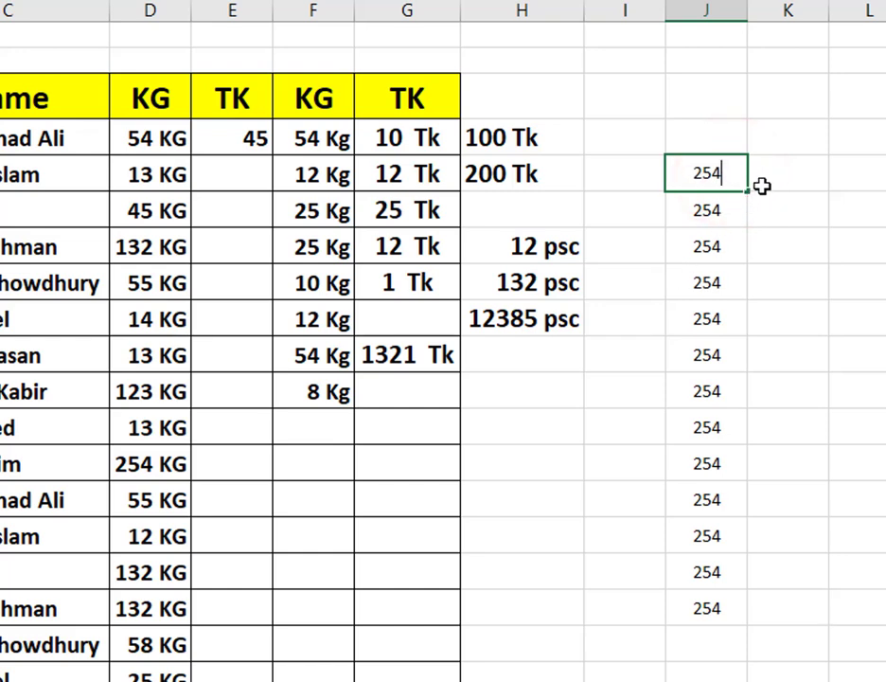
Step: Enter 2544 in J5 and 2545 in J6, and continue them as a number series down to J17
key(Return)
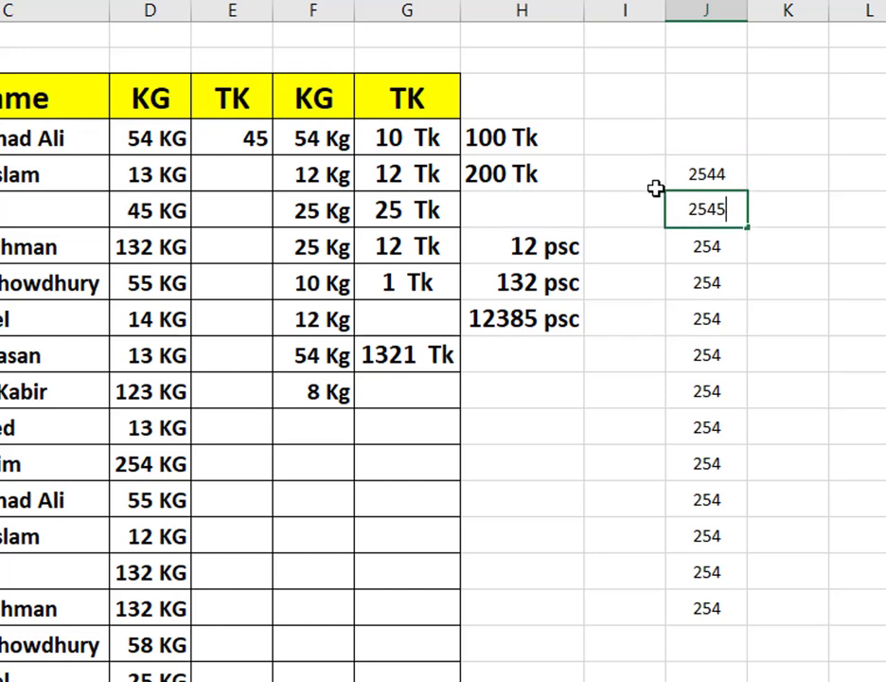
key(Return)
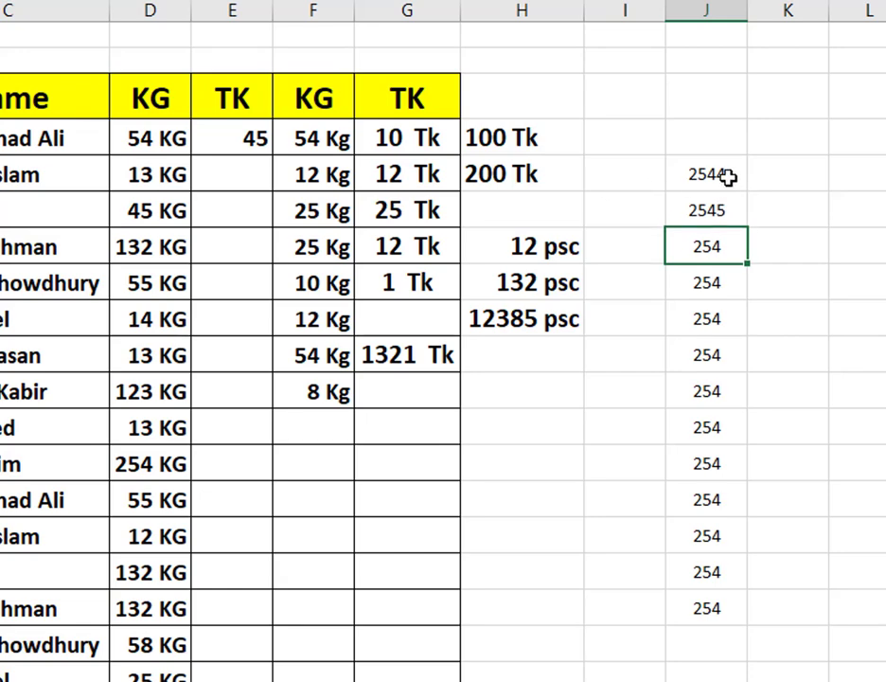
drag(727, 176, 749, 623)
click(765, 641)
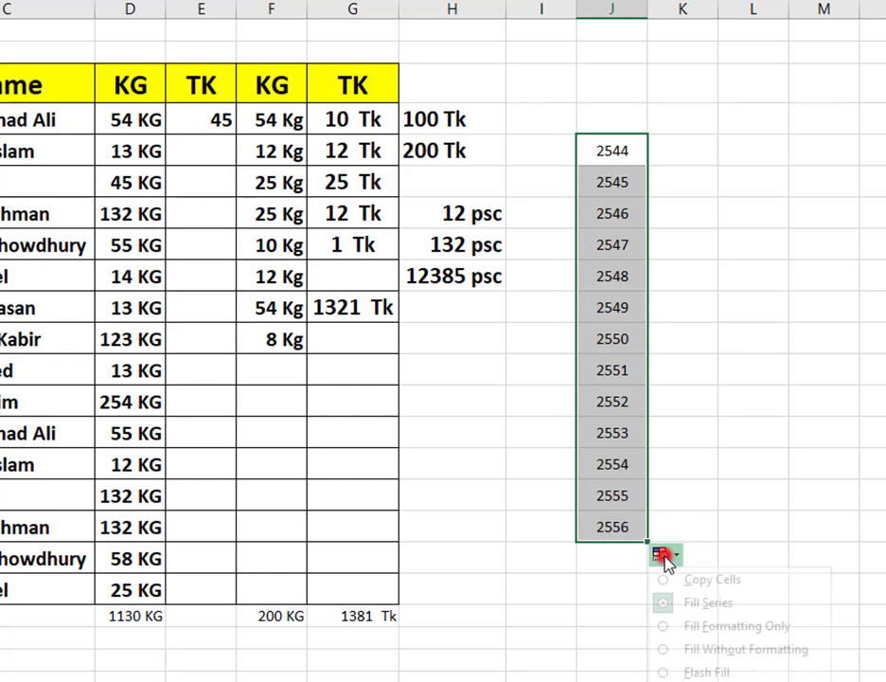
click(714, 609)
drag(672, 474, 694, 520)
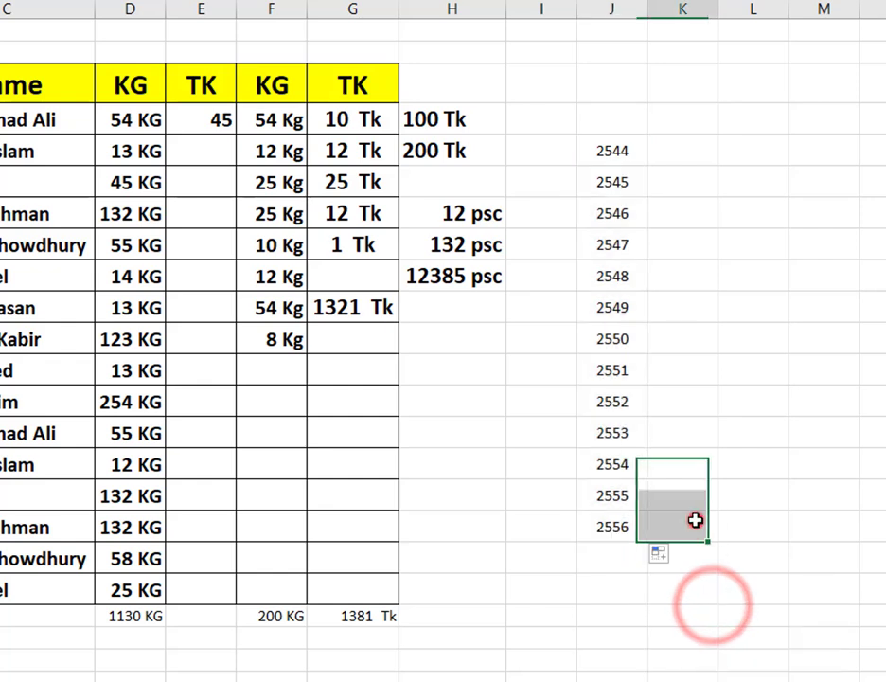
click(694, 520)
Step: Apply the custom number format General "Tk" to cells J5:J17
drag(619, 144, 615, 532)
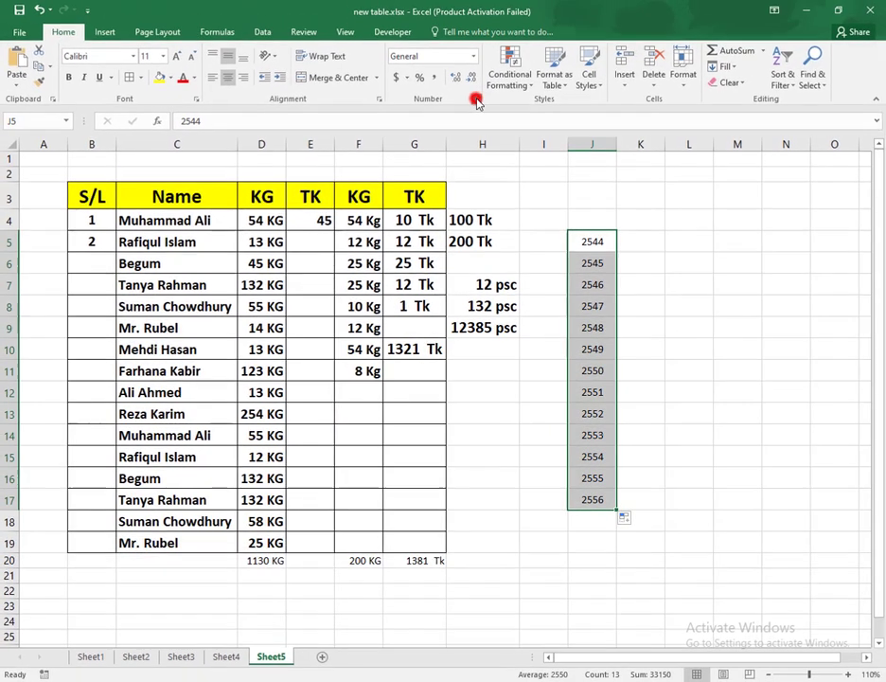
click(475, 99)
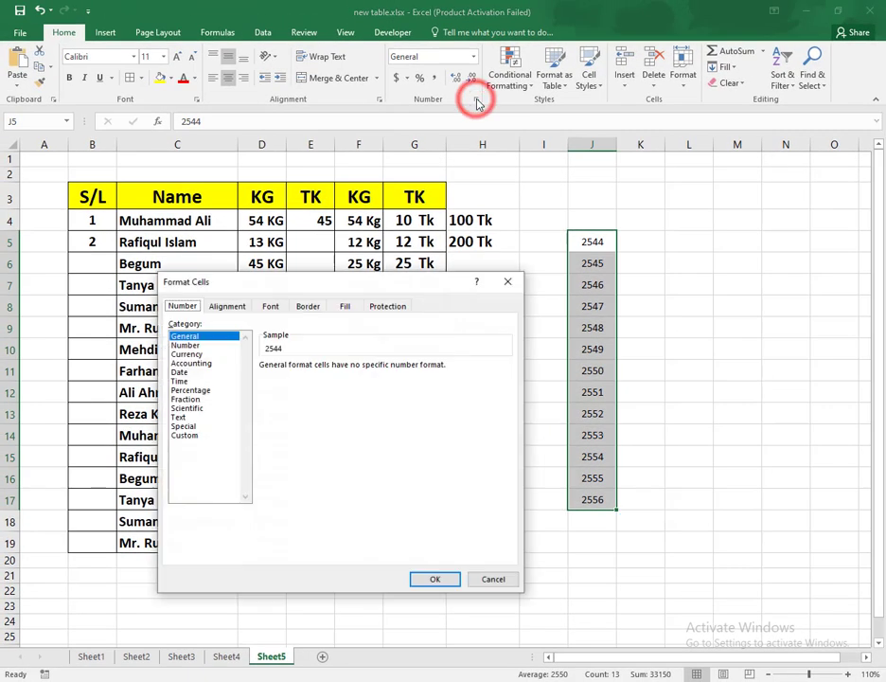
click(199, 436)
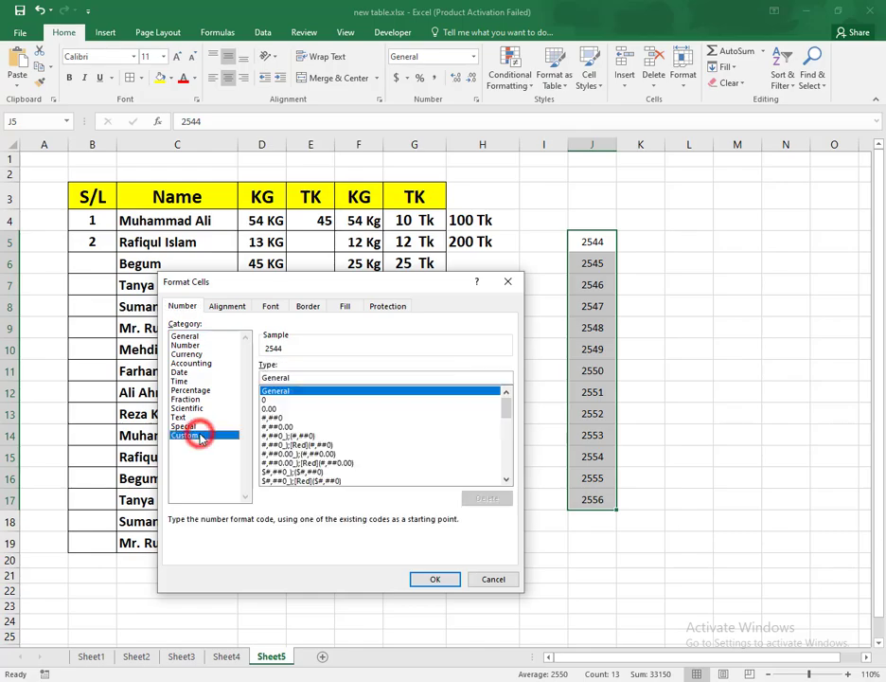
click(305, 377)
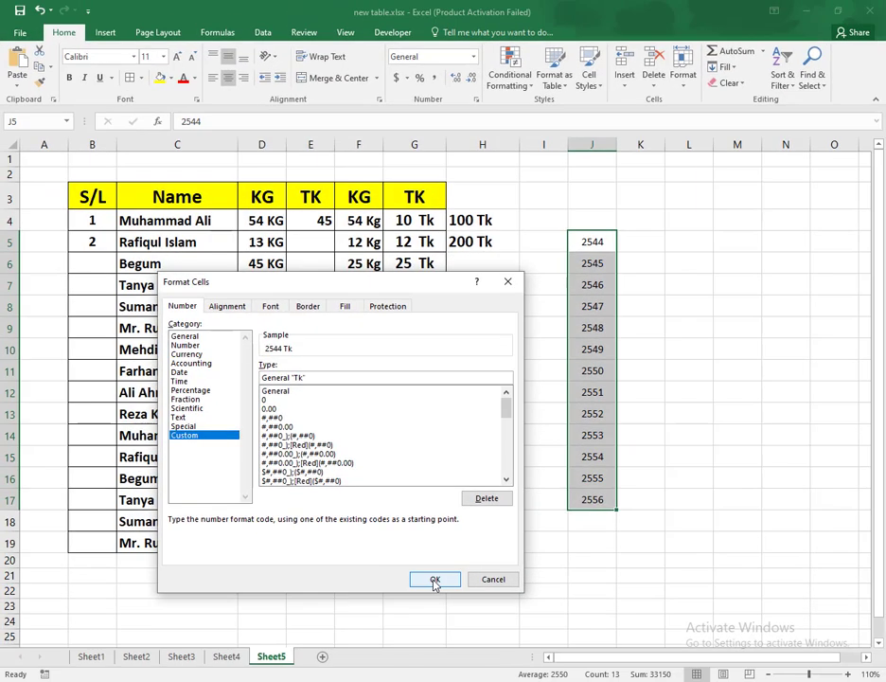
click(434, 578)
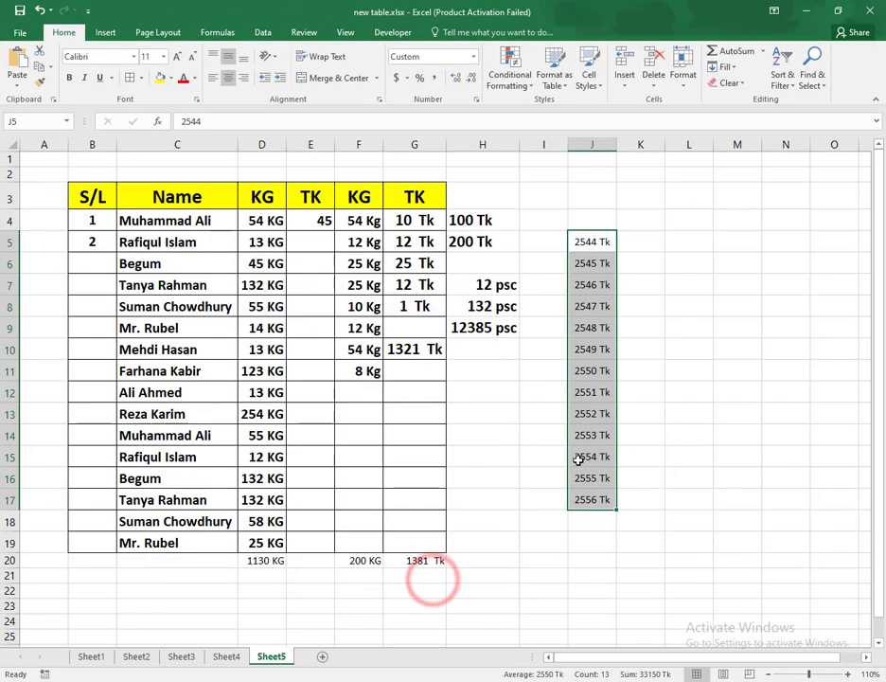
click(641, 333)
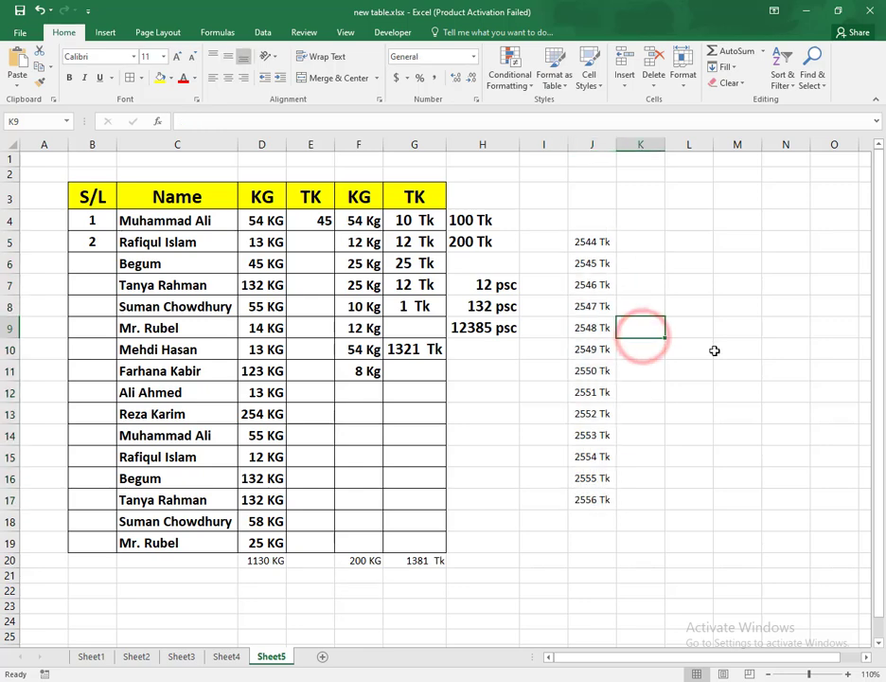